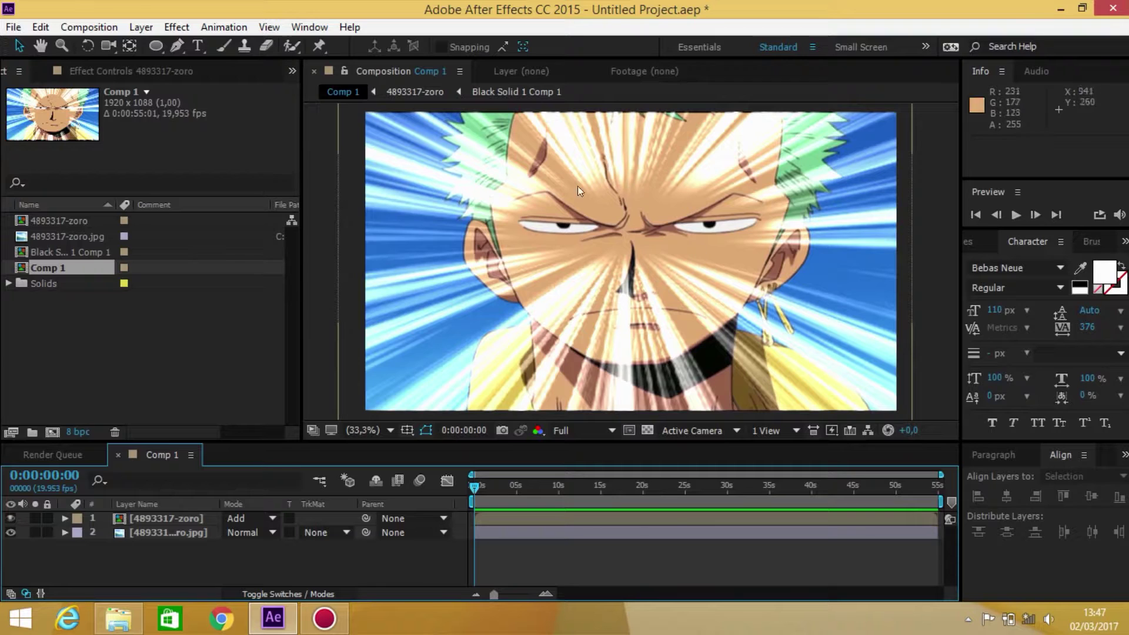
pyautogui.moveTo(472, 489)
pyautogui.mouseDown()
pyautogui.moveTo(490, 490)
pyautogui.moveTo(460, 492)
pyautogui.mouseUp()
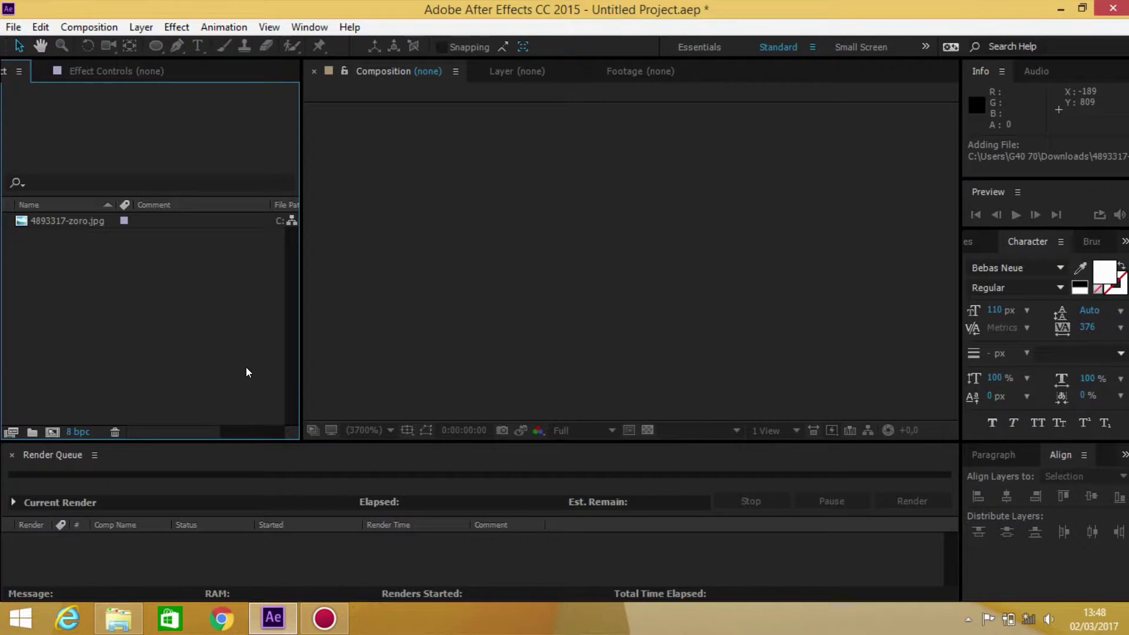
# Create a new 1920 × 1088 px composition with its duration entered as 6
pyautogui.click(89, 27)
pyautogui.click(93, 41)
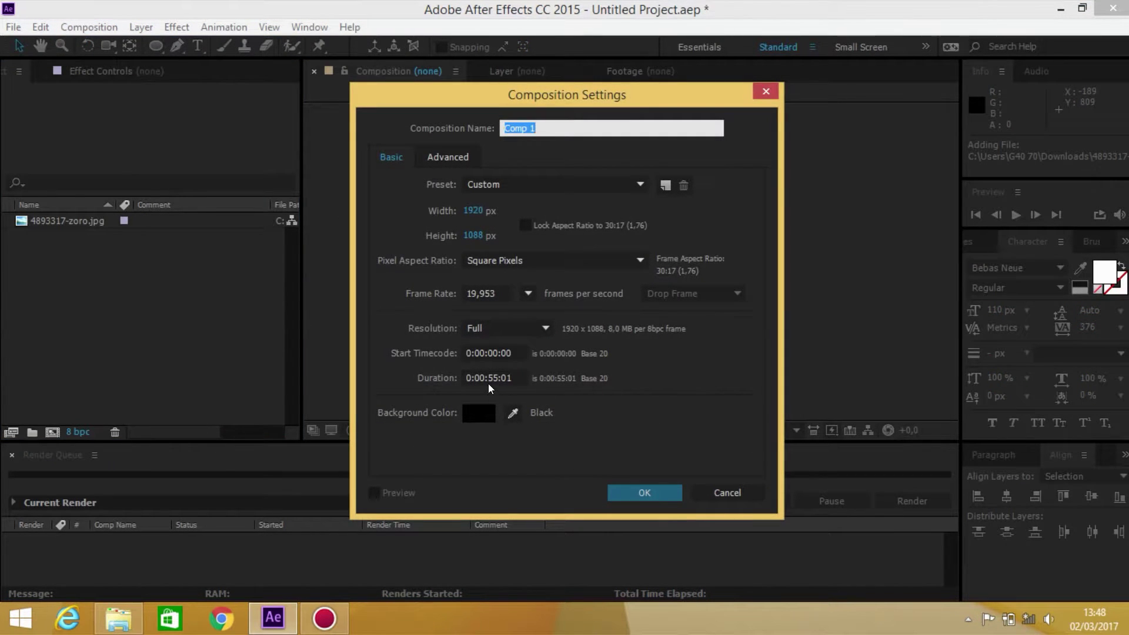
pyautogui.click(489, 379)
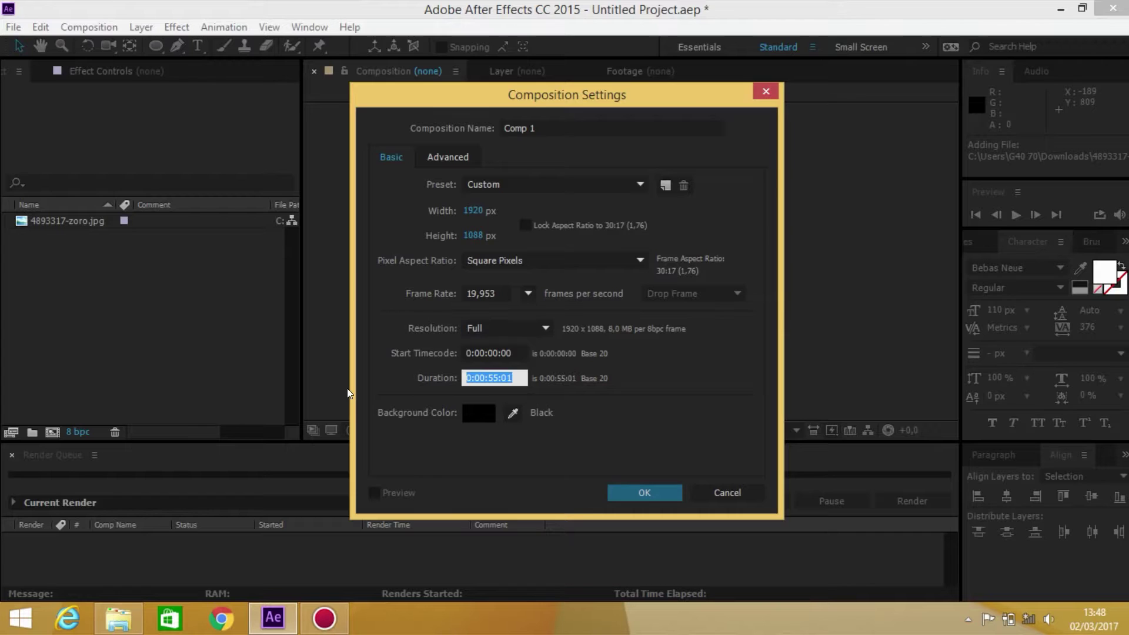
pyautogui.write('6')
pyautogui.press('Return')
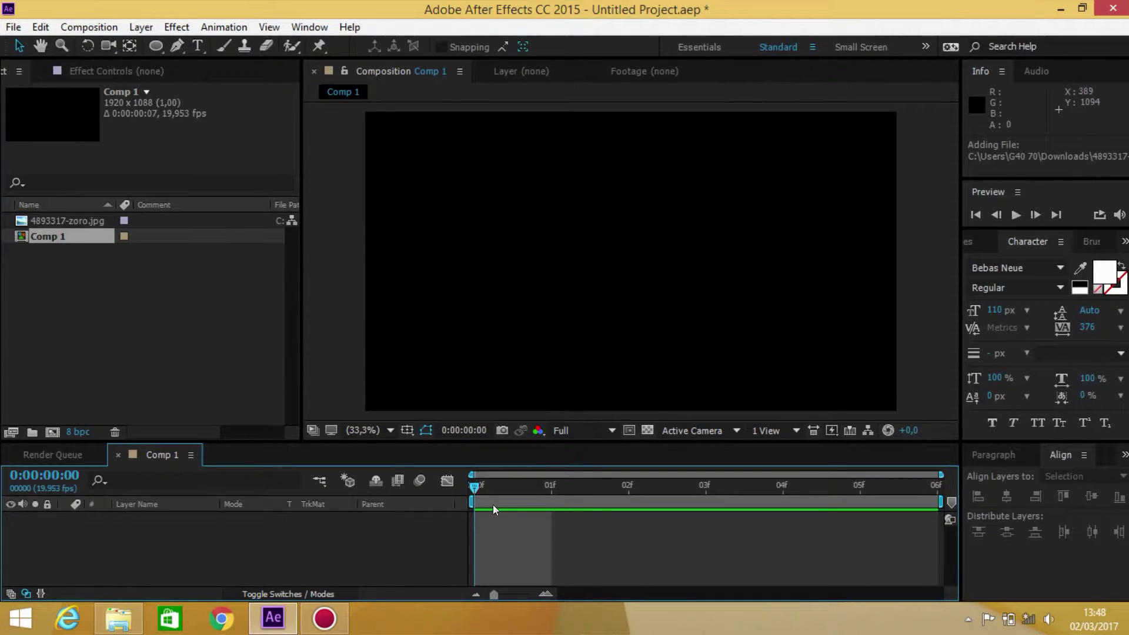
pyautogui.moveTo(474, 486)
pyautogui.mouseDown()
pyautogui.moveTo(560, 496)
pyautogui.moveTo(470, 493)
pyautogui.mouseUp()
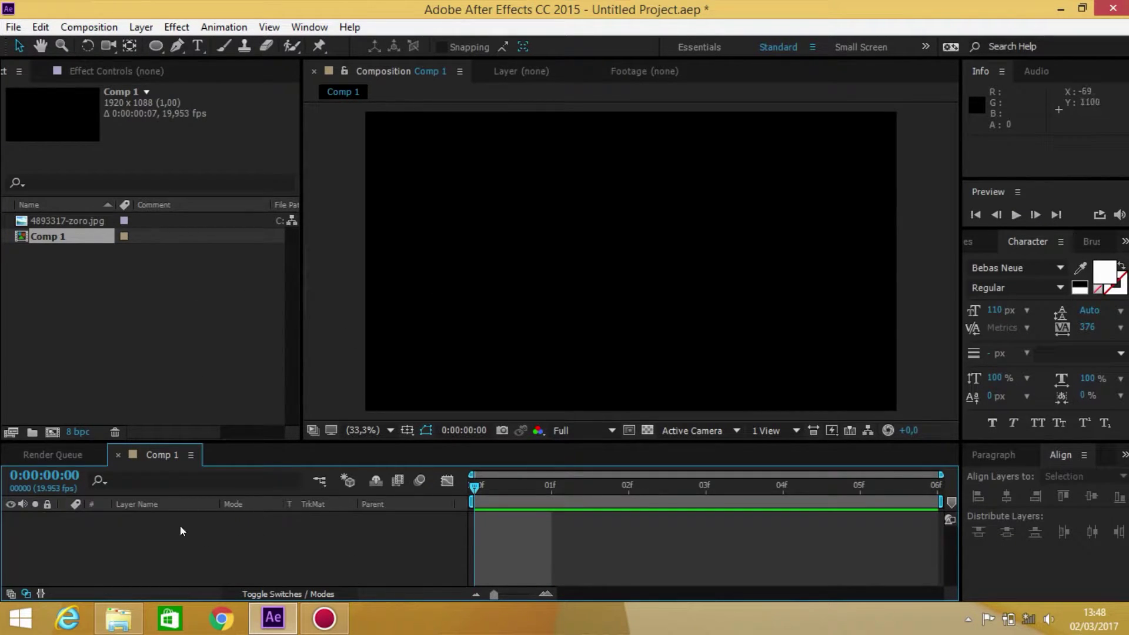
# Add a black solid layer of 1920 × 1088 px to the composition
pyautogui.click(141, 27)
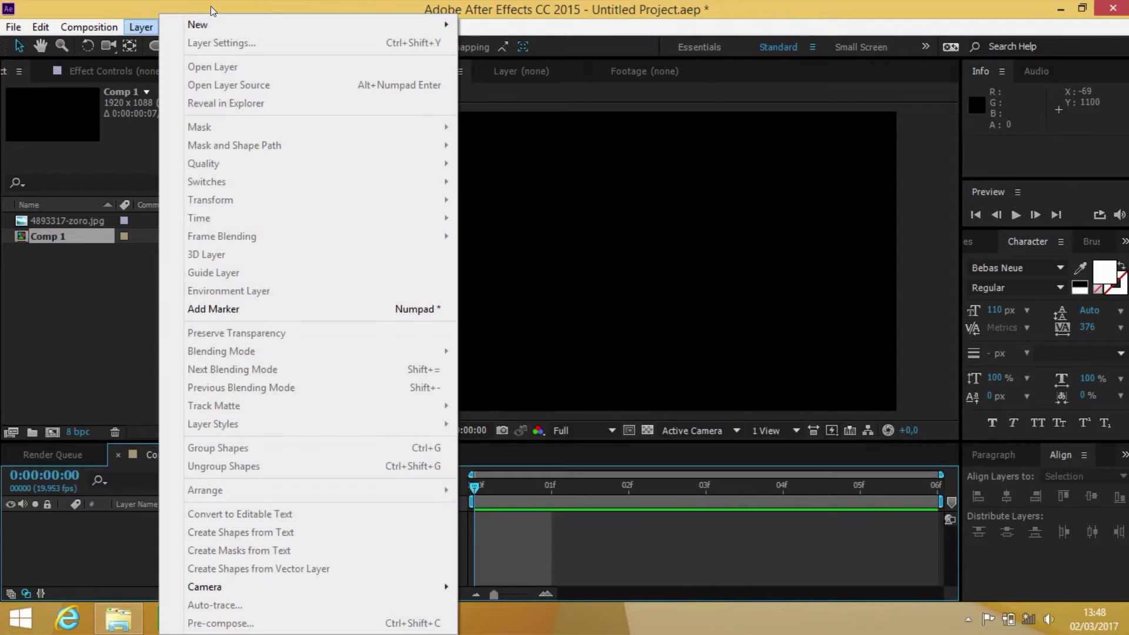
pyautogui.moveTo(212, 24)
pyautogui.click(509, 42)
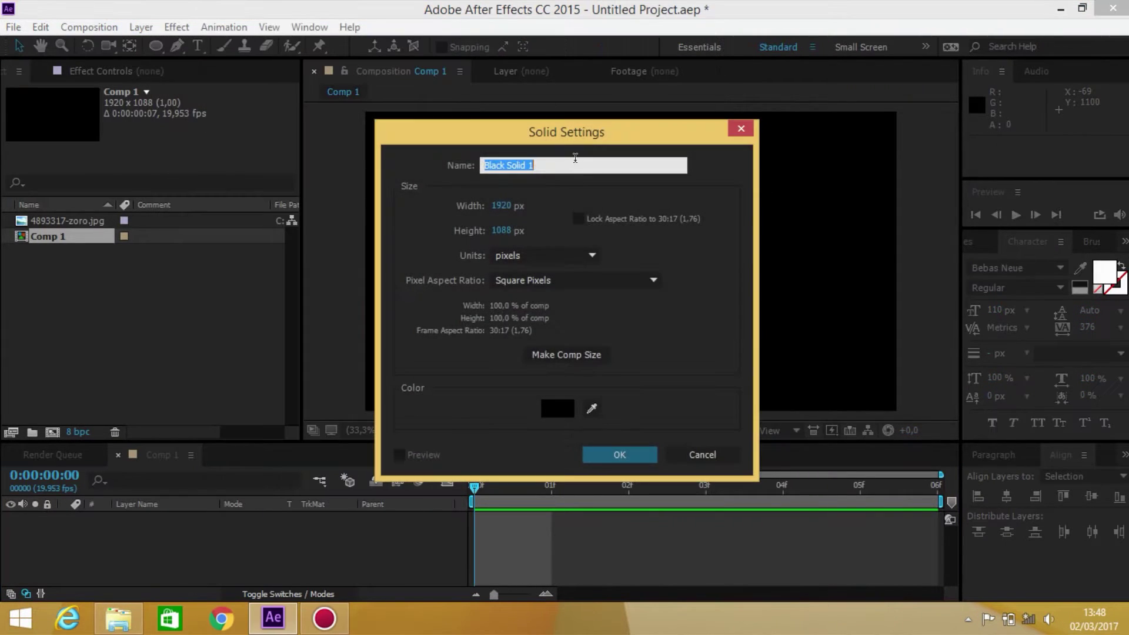
pyautogui.click(626, 460)
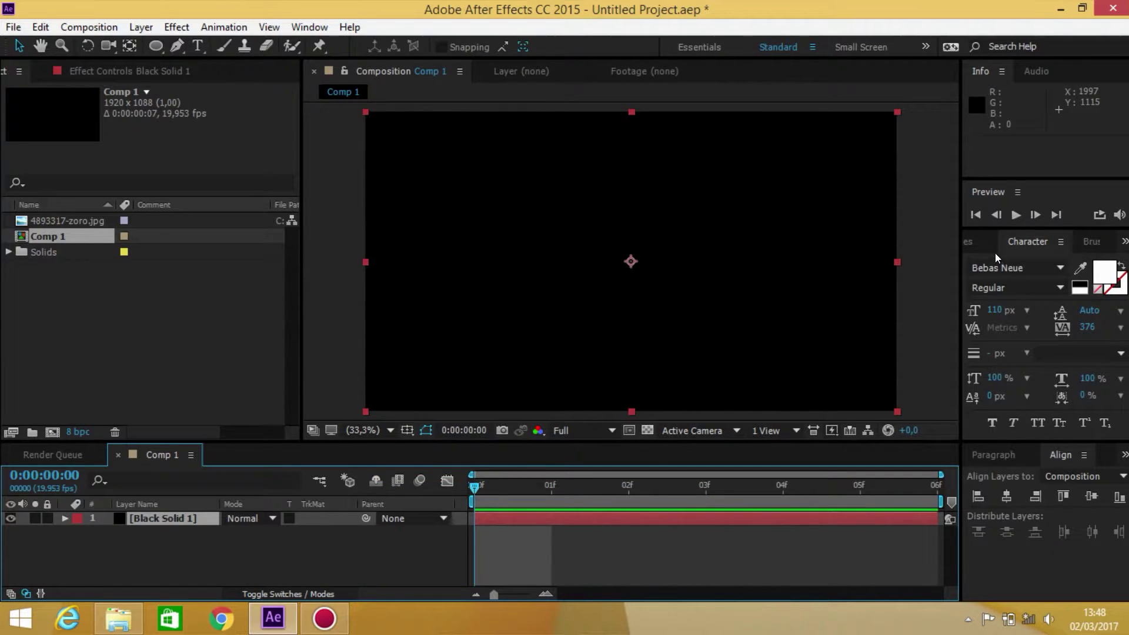
# Find the Fractal Noise effect and apply it to the black solid
pyautogui.click(975, 243)
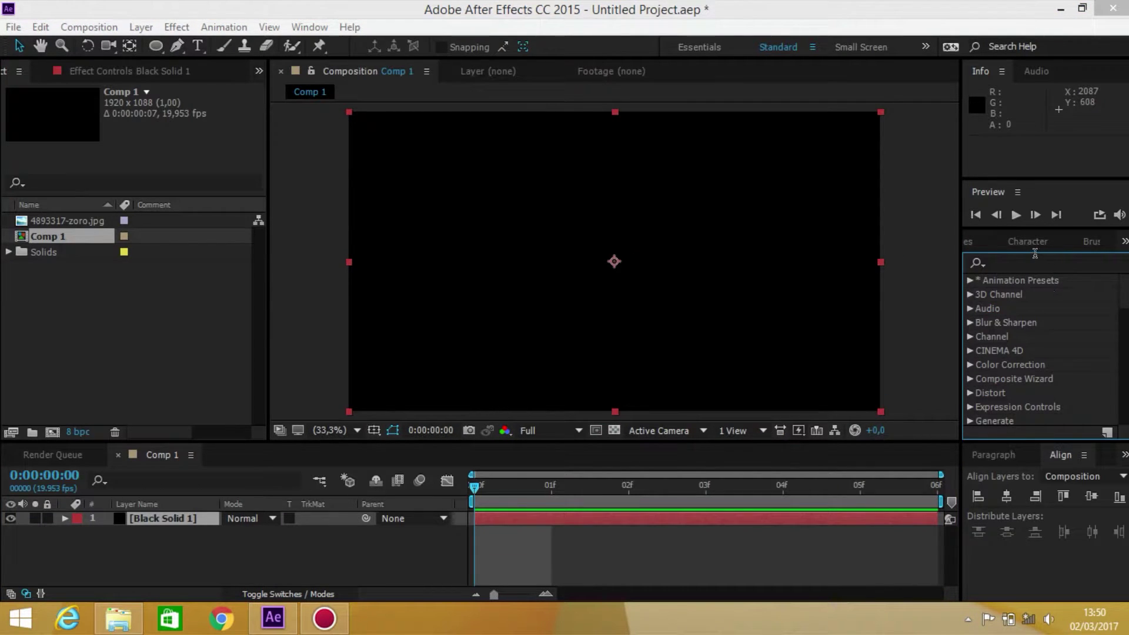
pyautogui.click(1035, 261)
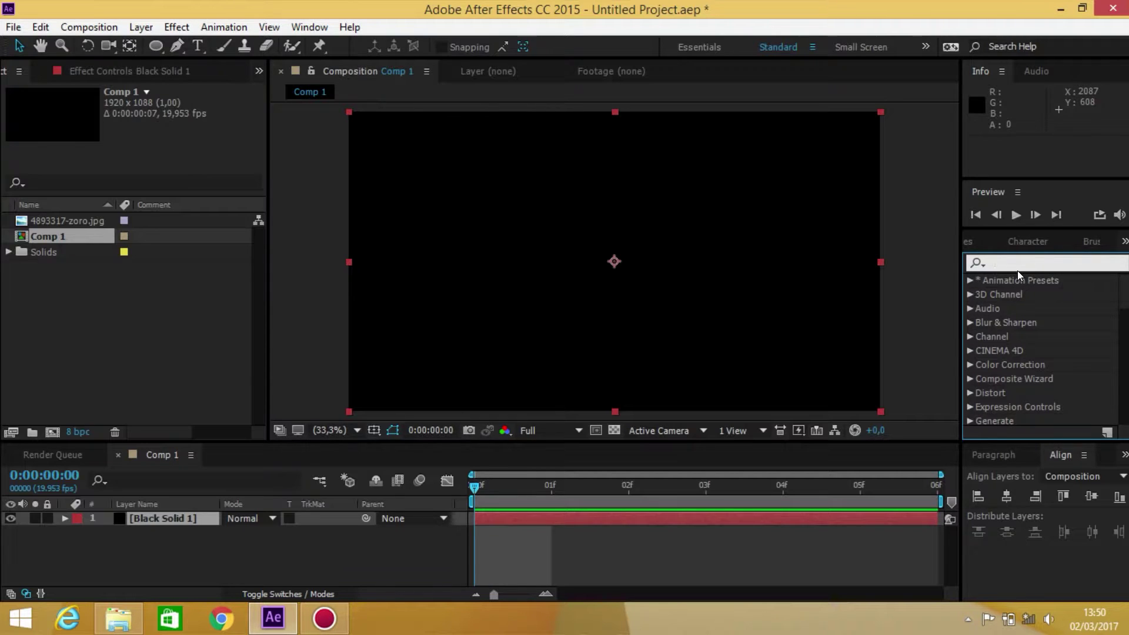
pyautogui.write('fractal')
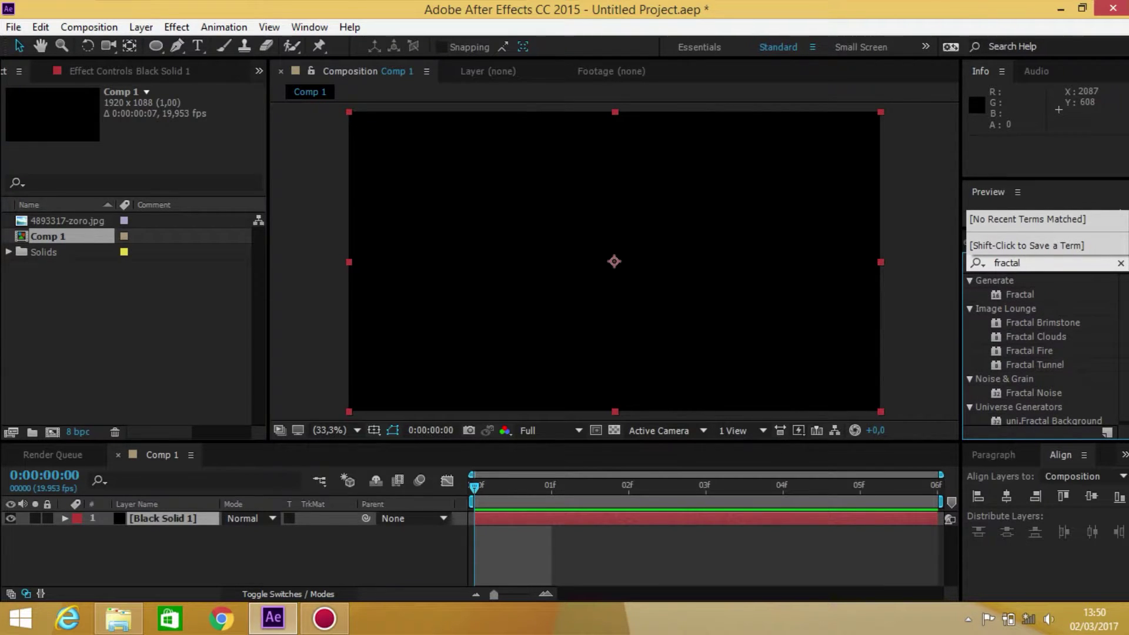
pyautogui.moveTo(1023, 392); pyautogui.dragTo(644, 321)
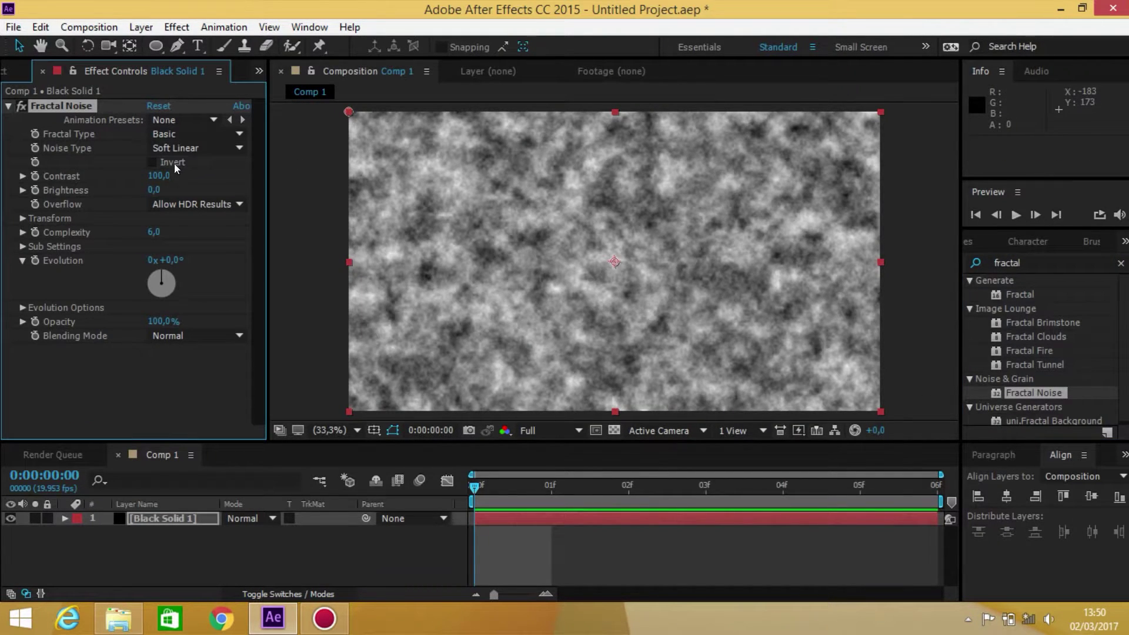
# Set the Fractal Noise brightness to -35 and its contrast to 334
pyautogui.moveTo(152, 190); pyautogui.dragTo(122, 192)
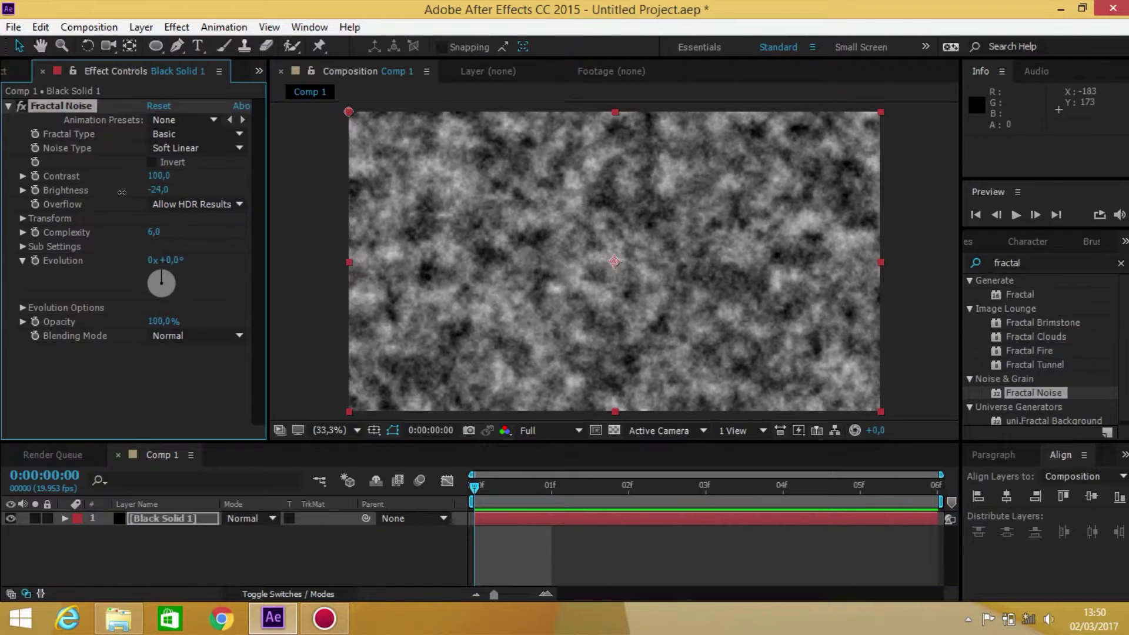
pyautogui.click(154, 189)
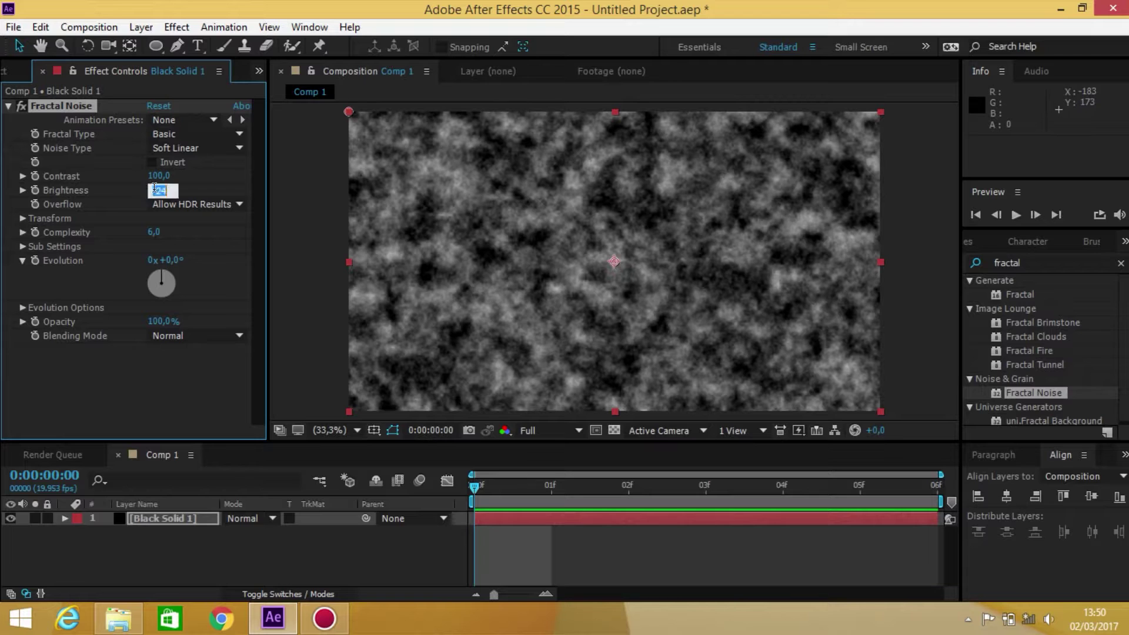
pyautogui.write('-35')
pyautogui.press('Return')
pyautogui.click(157, 176)
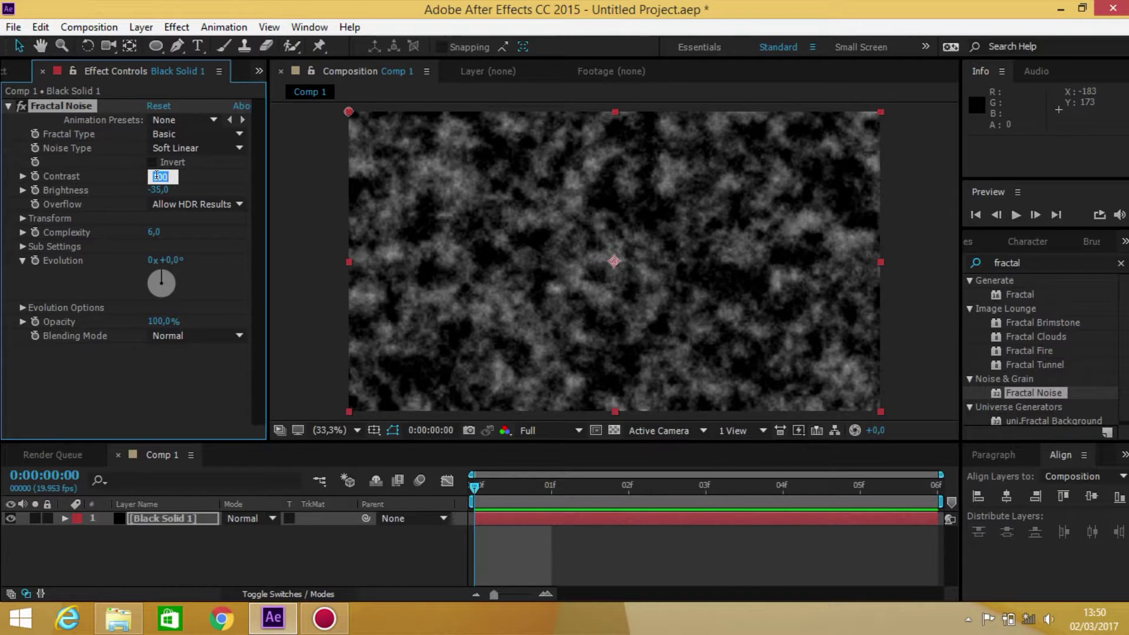
pyautogui.write('334')
pyautogui.press('Return')
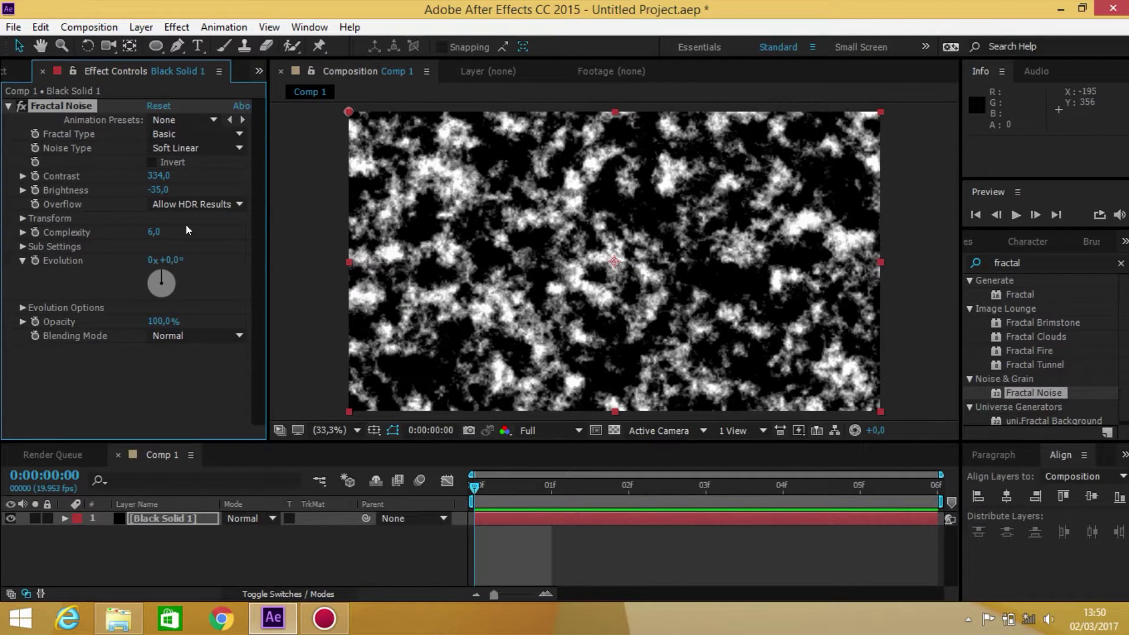
# Turn off uniform scaling in the Fractal Noise transform and set Scale Width to 20 and Scale Height to 835
pyautogui.click(22, 218)
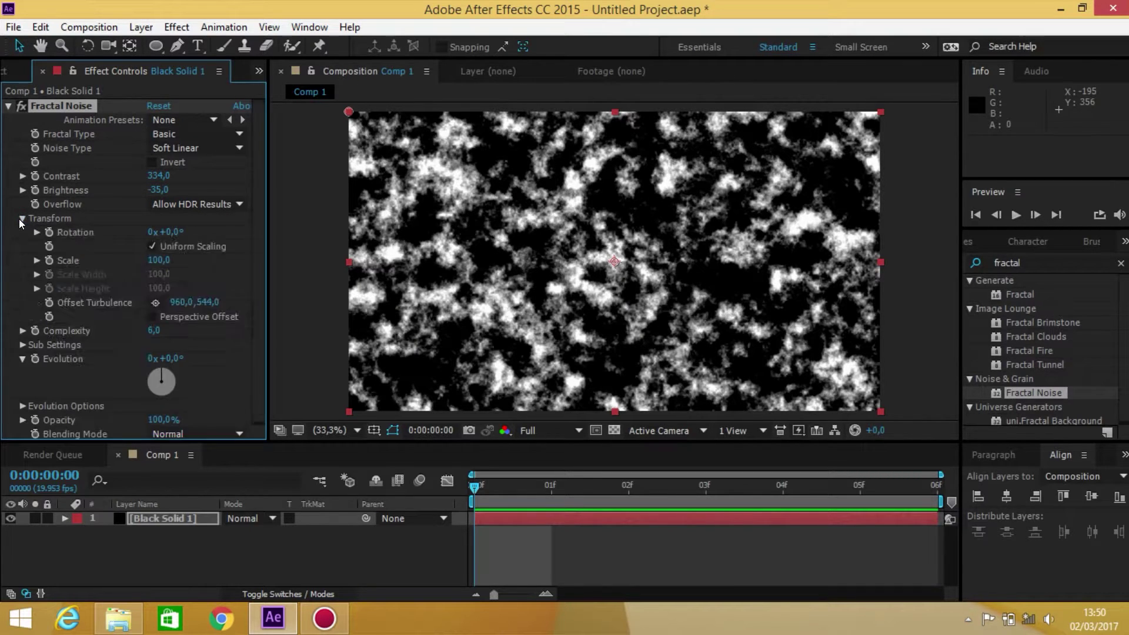
pyautogui.click(151, 246)
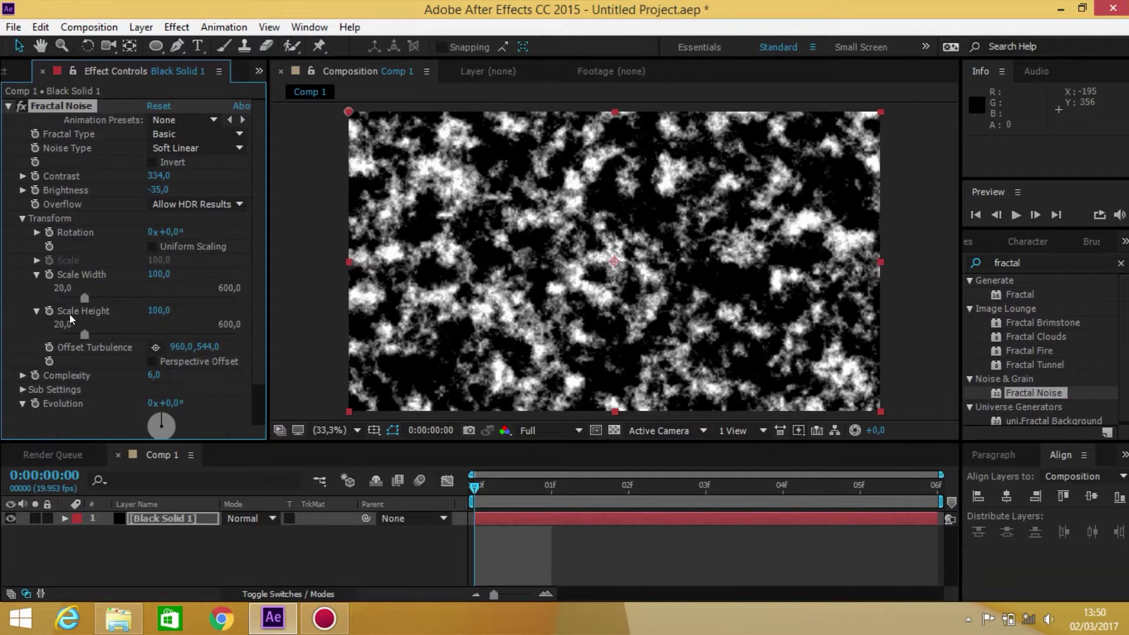
pyautogui.moveTo(85, 298); pyautogui.dragTo(5, 305)
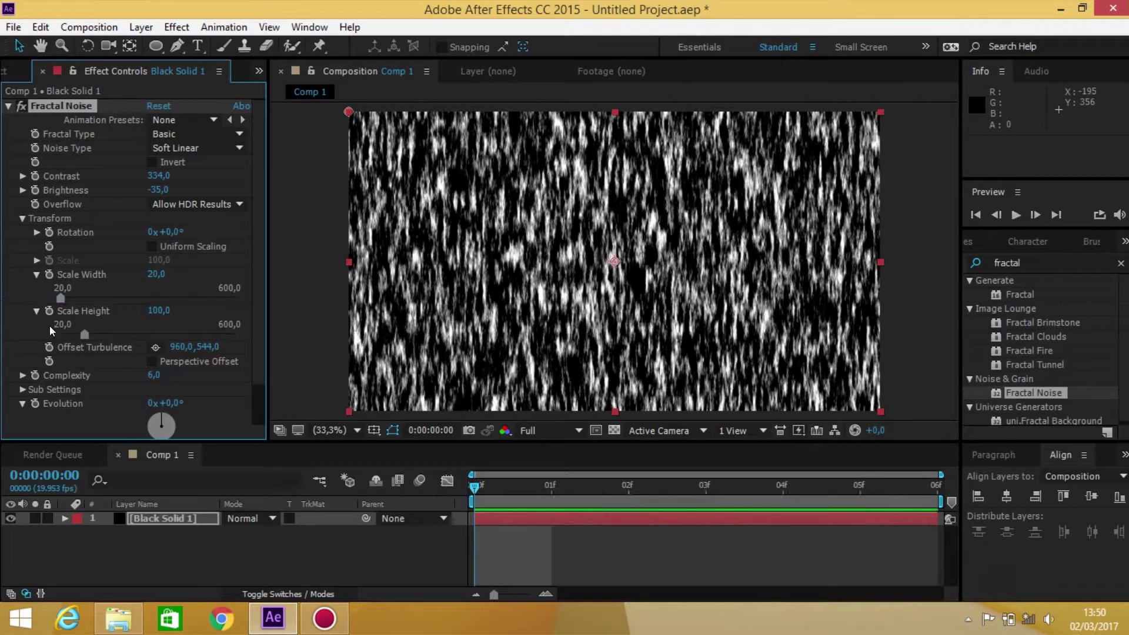
pyautogui.moveTo(84, 334); pyautogui.dragTo(173, 333)
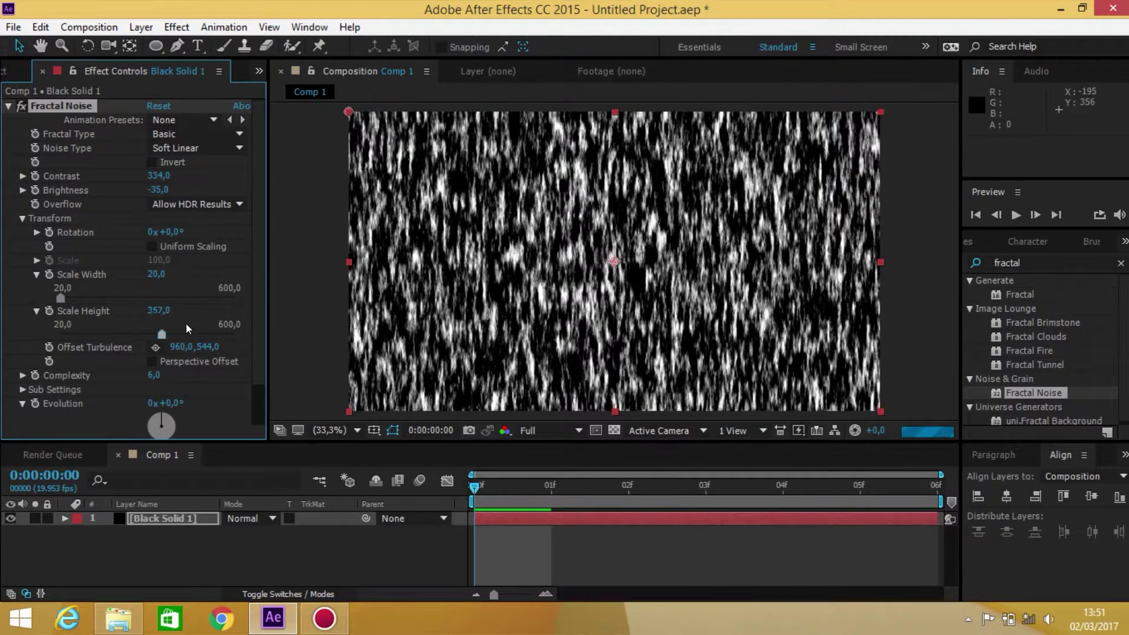
pyautogui.moveTo(295, 346)
pyautogui.mouseDown()
pyautogui.moveTo(245, 319)
pyautogui.moveTo(200, 336)
pyautogui.moveTo(262, 332)
pyautogui.mouseUp()
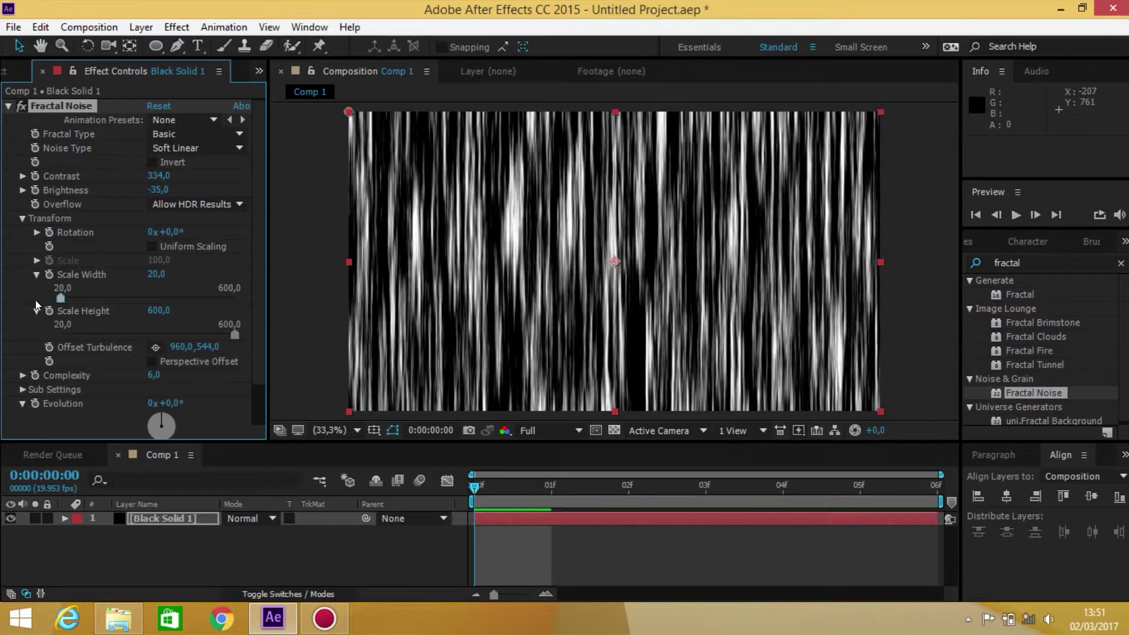
pyautogui.moveTo(155, 310); pyautogui.dragTo(261, 301)
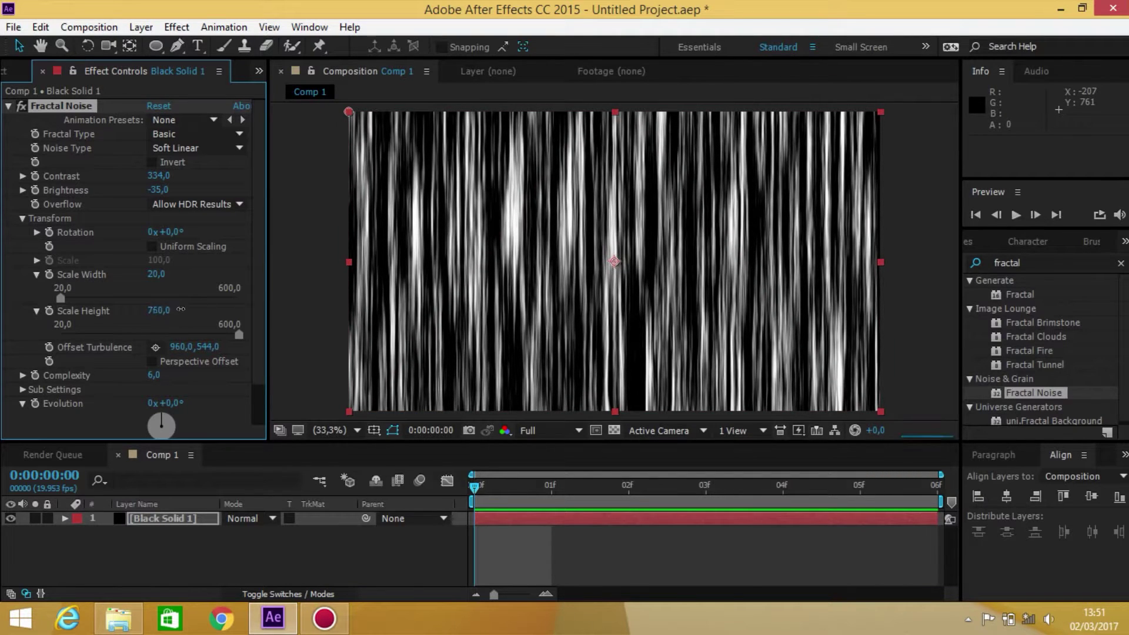
pyautogui.moveTo(157, 313); pyautogui.dragTo(227, 303)
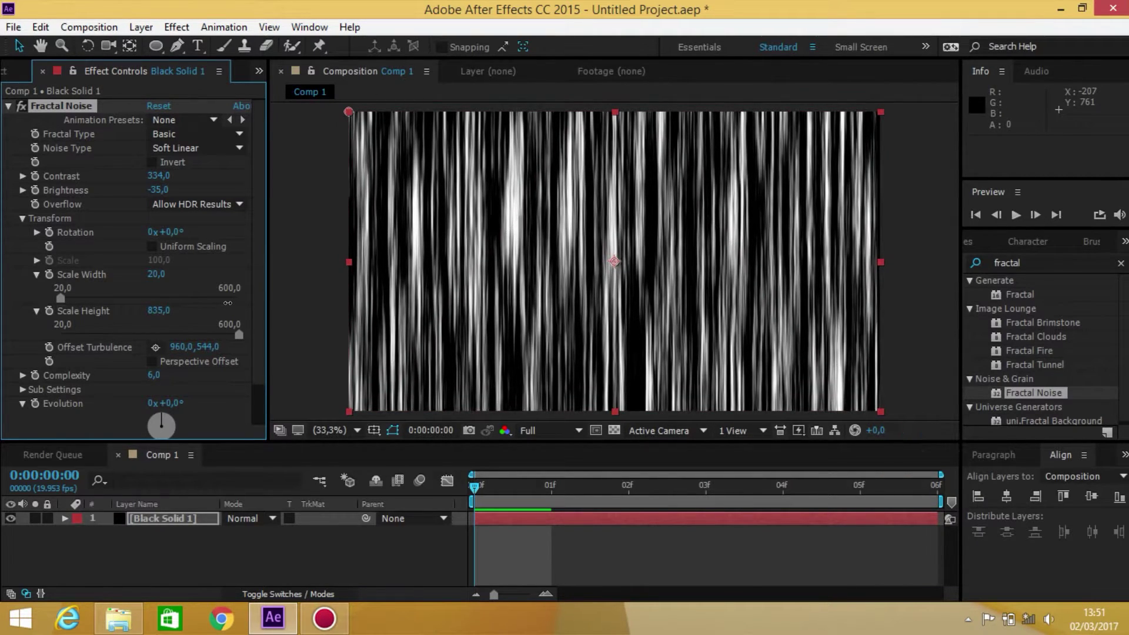
pyautogui.moveTo(166, 270); pyautogui.dragTo(92, 278)
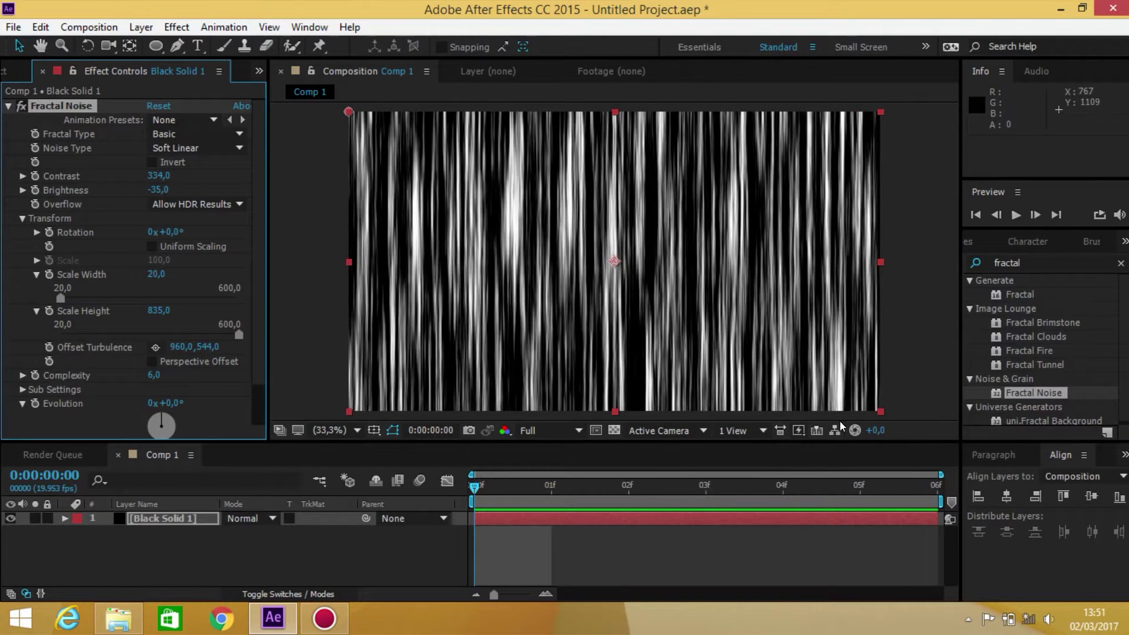
# Find the Polar Coordinates effect and apply it to the black solid
pyautogui.click(1120, 264)
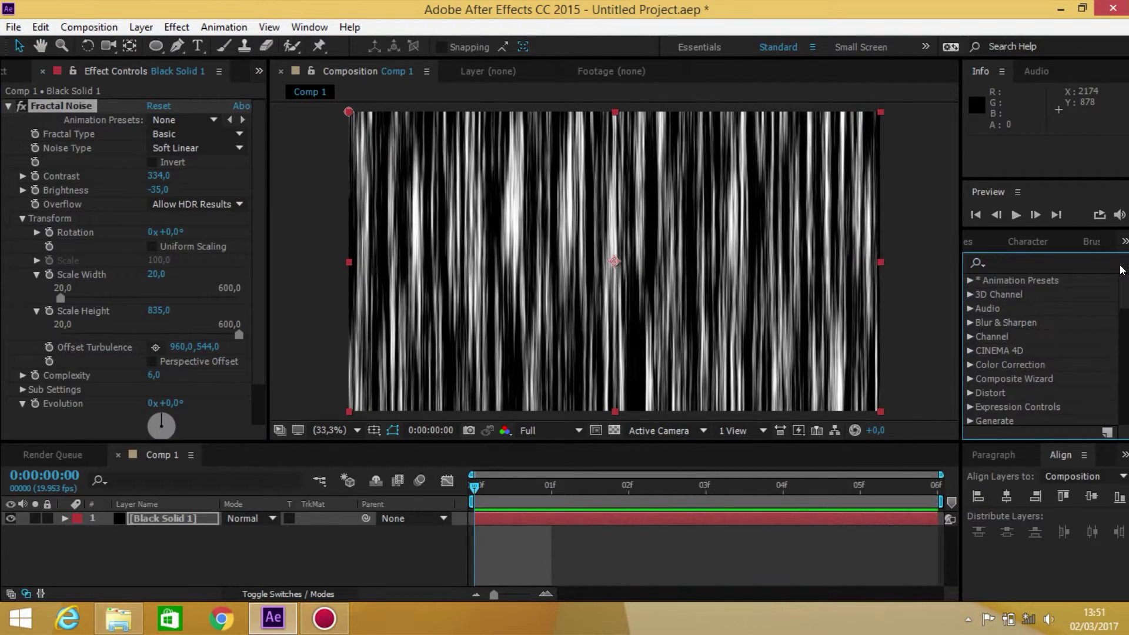
pyautogui.click(1052, 261)
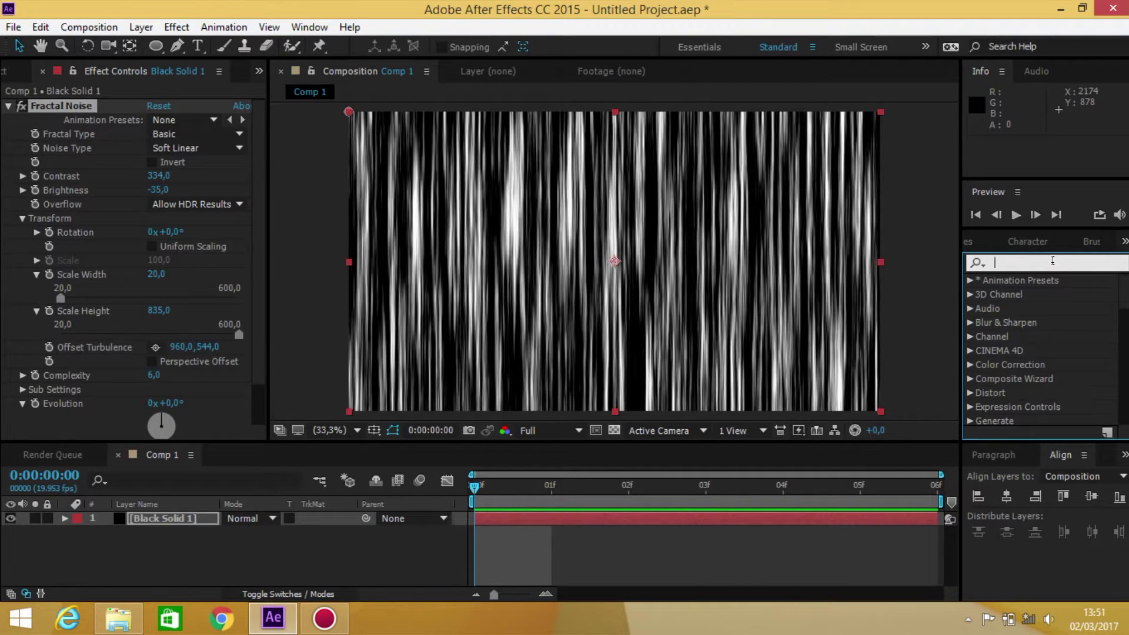
pyautogui.write('polar')
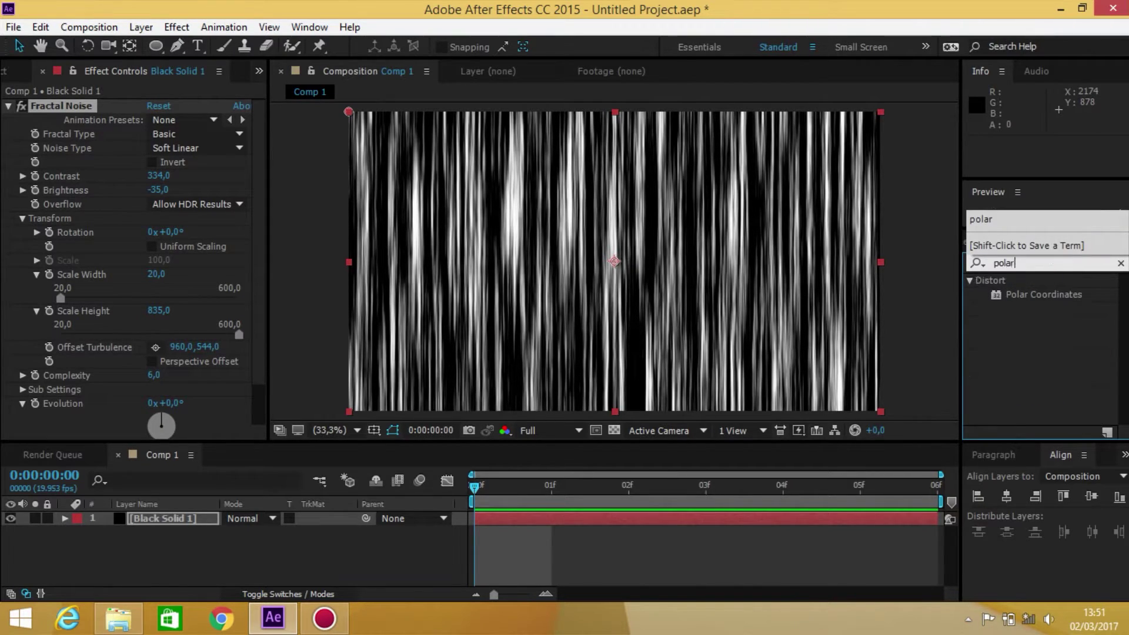
pyautogui.moveTo(1026, 295); pyautogui.dragTo(598, 338)
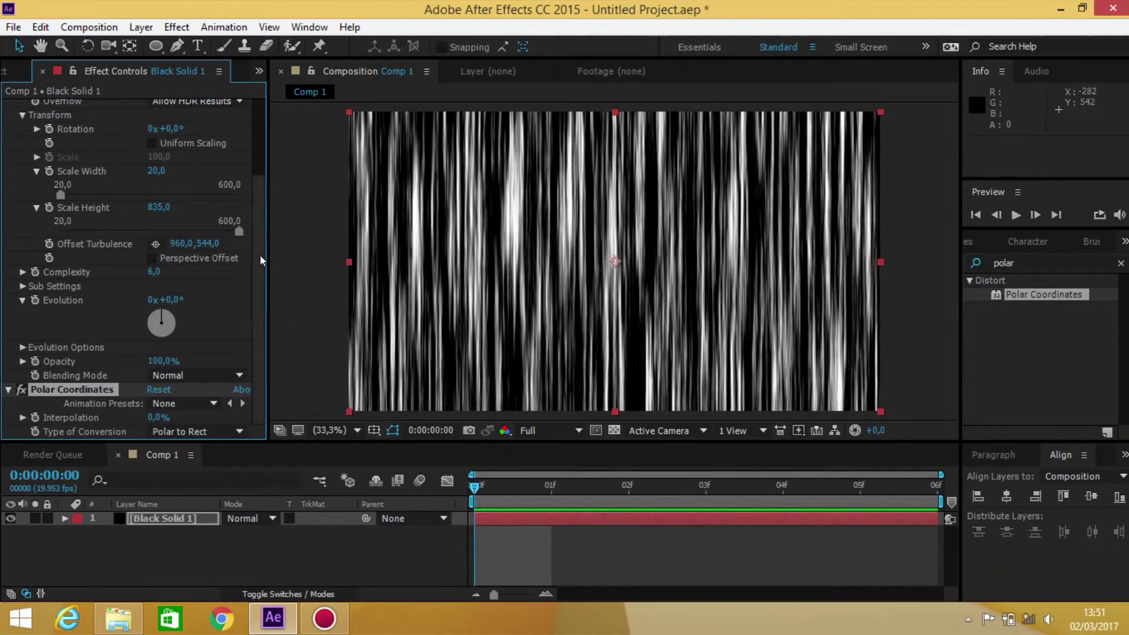
# Set the Polar Coordinates conversion to Rect to Polar with 100% interpolation, and deselect the layer
pyautogui.click(223, 432)
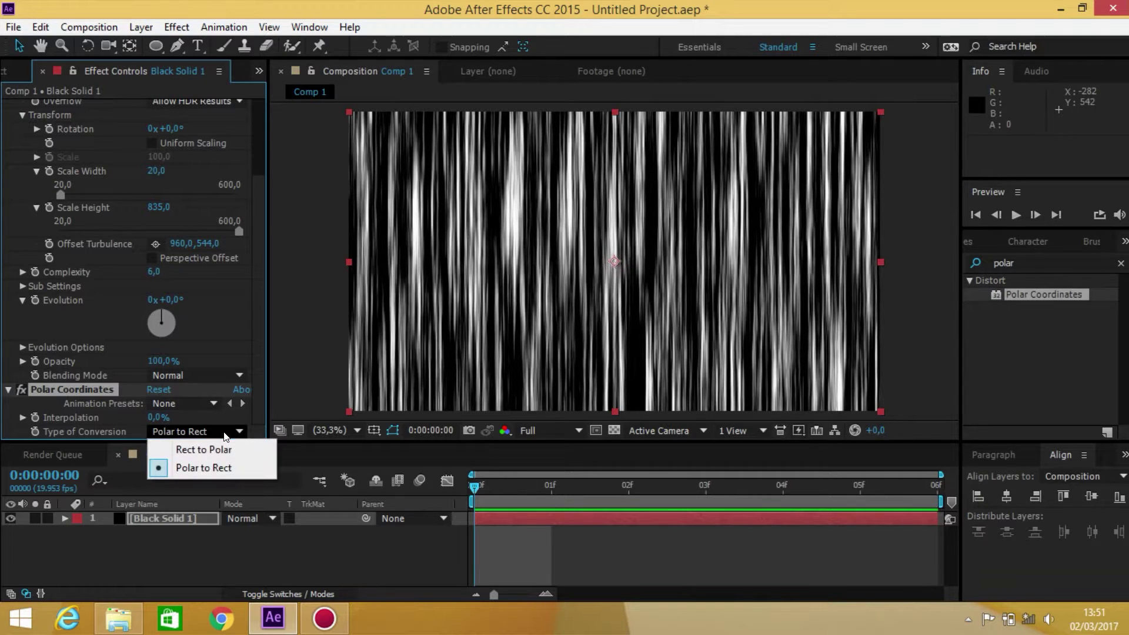
pyautogui.click(212, 451)
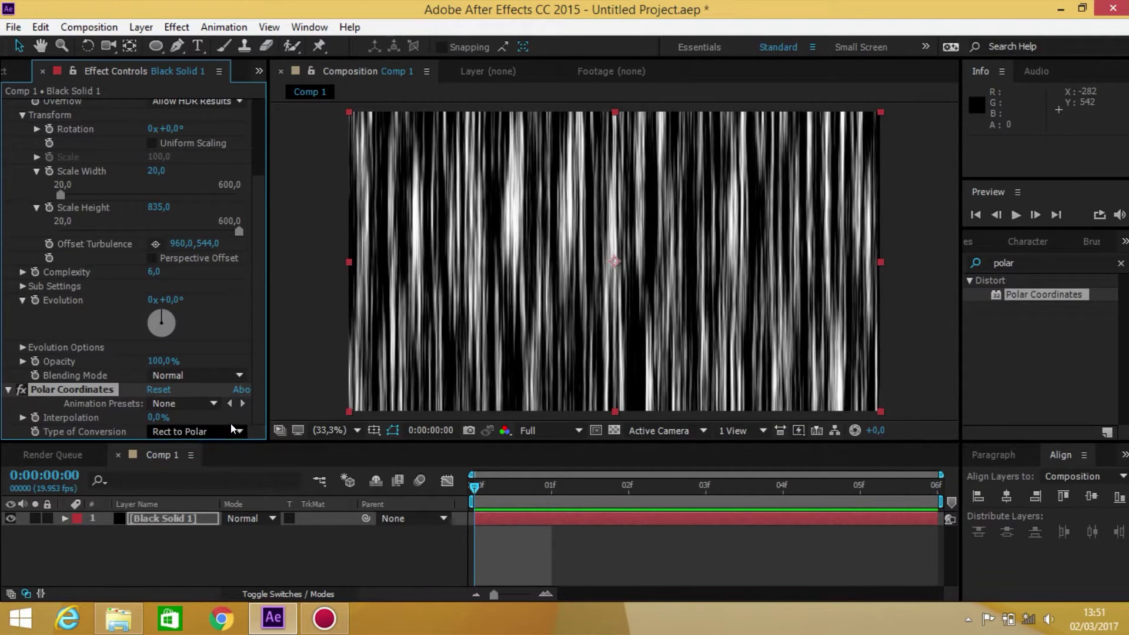
pyautogui.moveTo(147, 422); pyautogui.dragTo(183, 420)
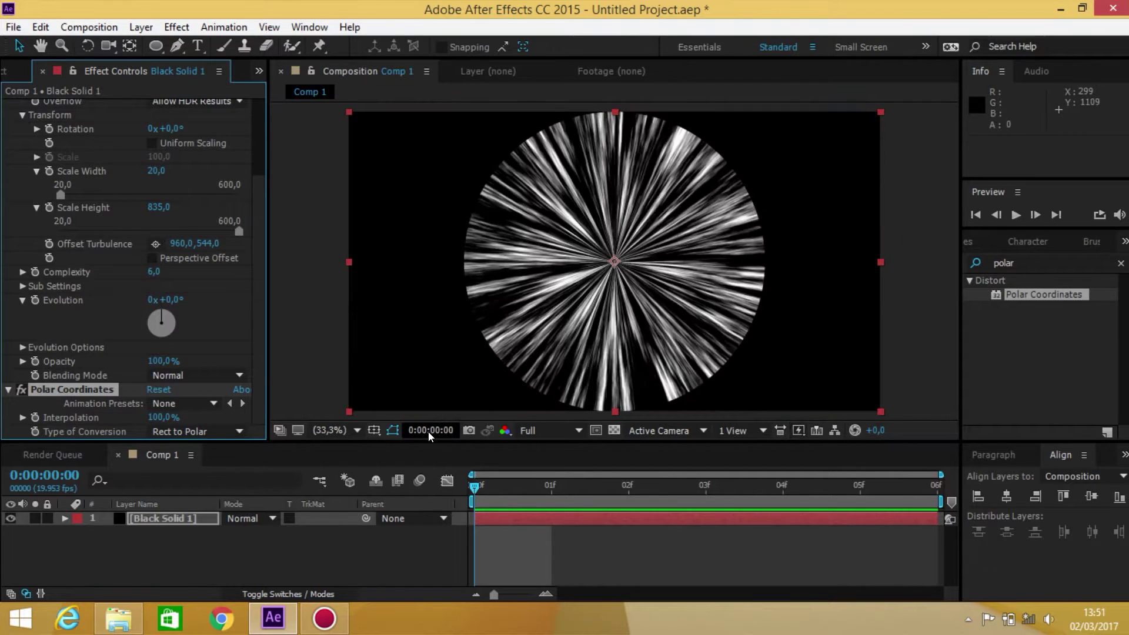
pyautogui.click(252, 557)
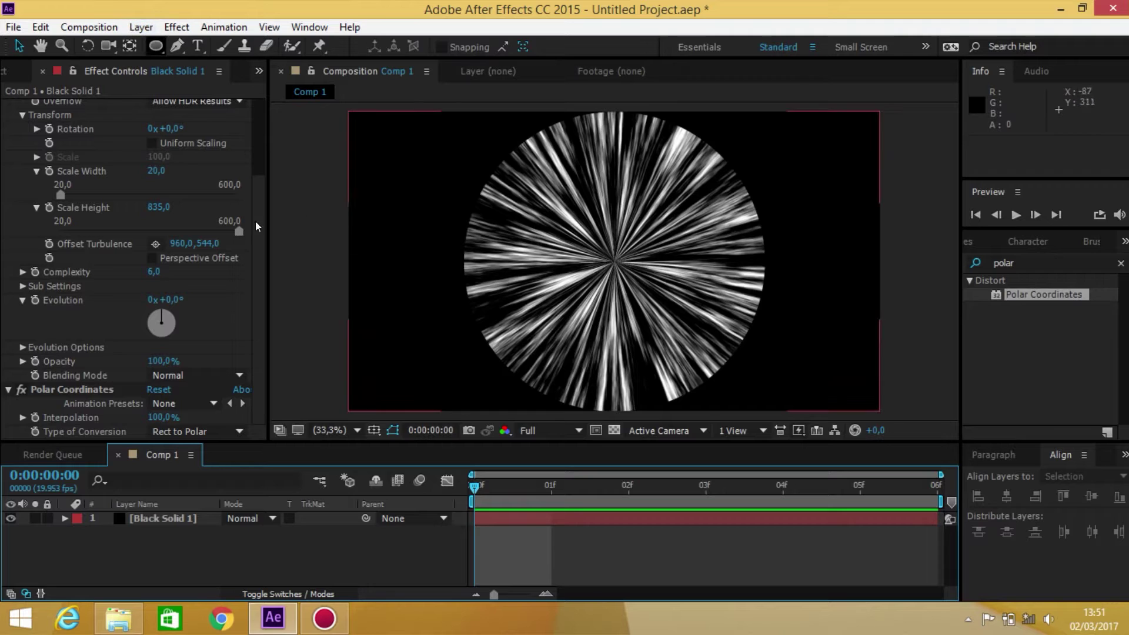
# Create a new 1920 x 1088 composition named "line speed"
pyautogui.click(80, 30)
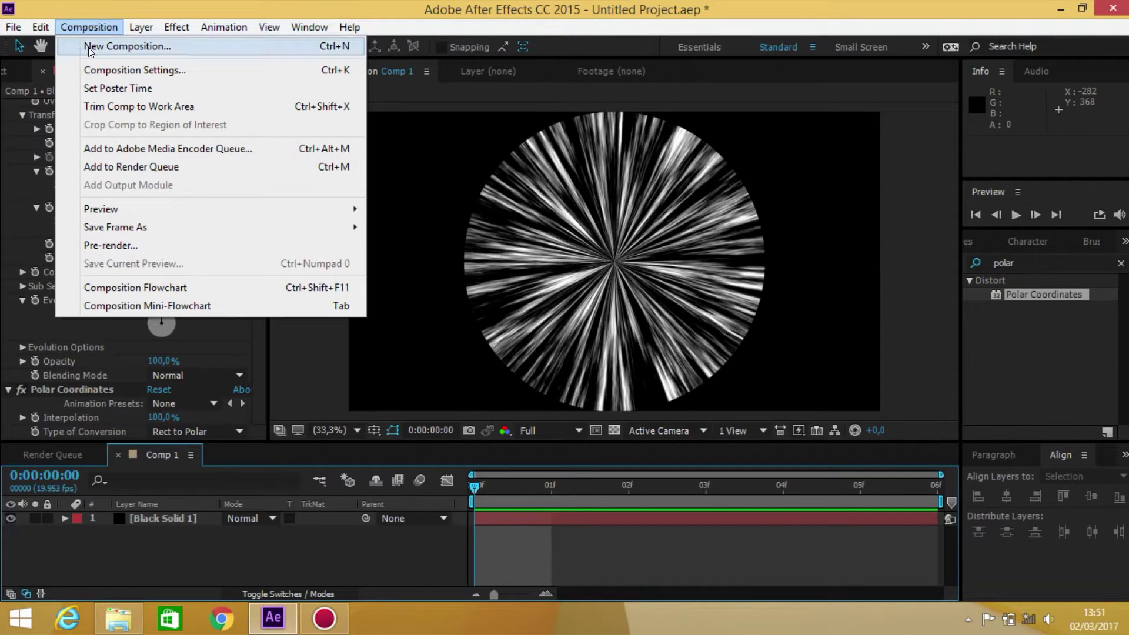
pyautogui.click(88, 47)
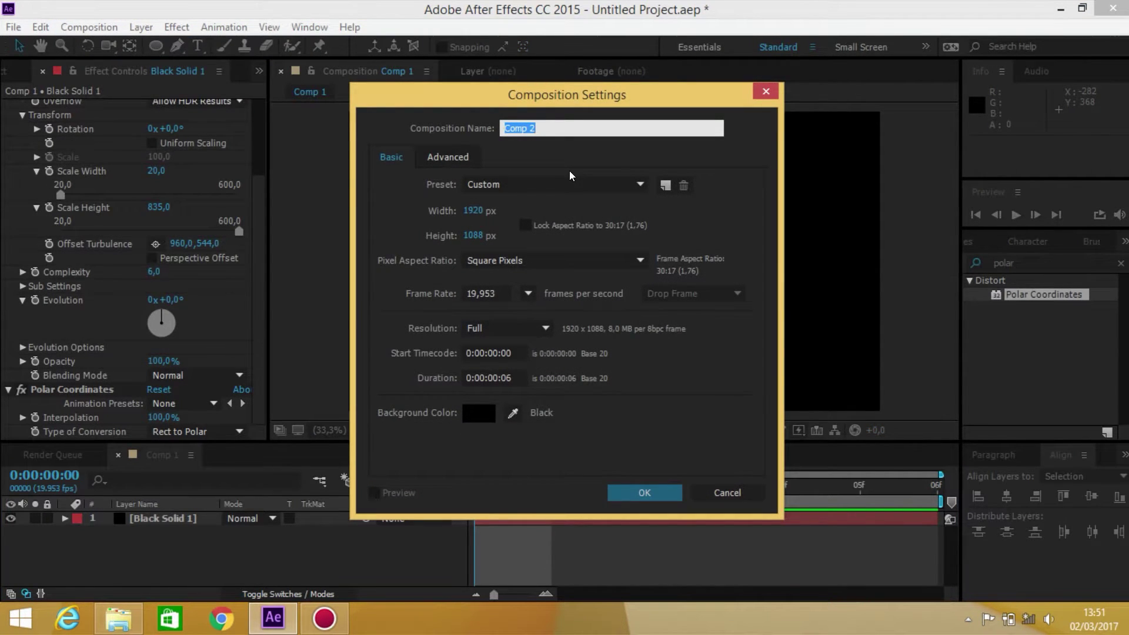
pyautogui.write('line speed')
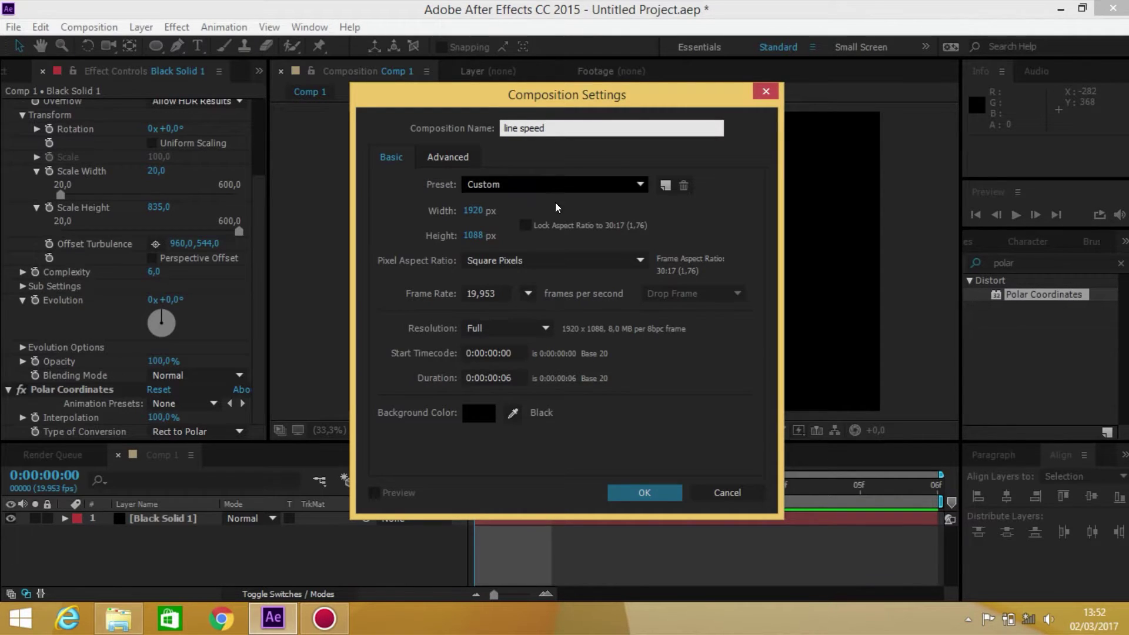
pyautogui.click(641, 492)
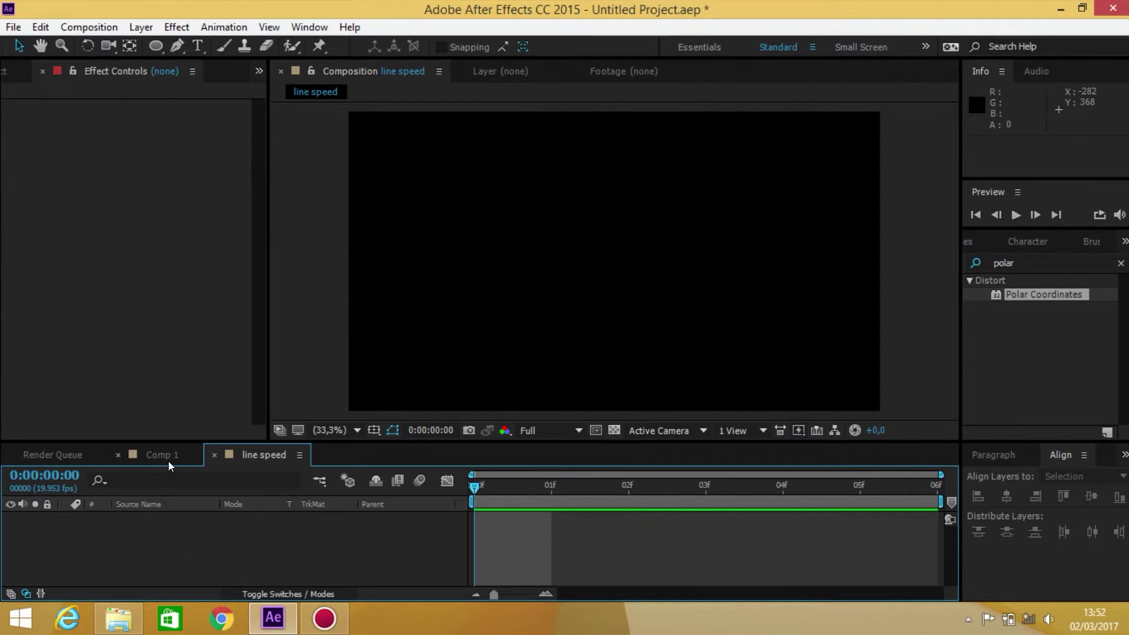
# Place the image 4893317-zoro.jpg from the project as a layer in the line speed composition
pyautogui.click(160, 457)
pyautogui.click(256, 455)
pyautogui.click(15, 67)
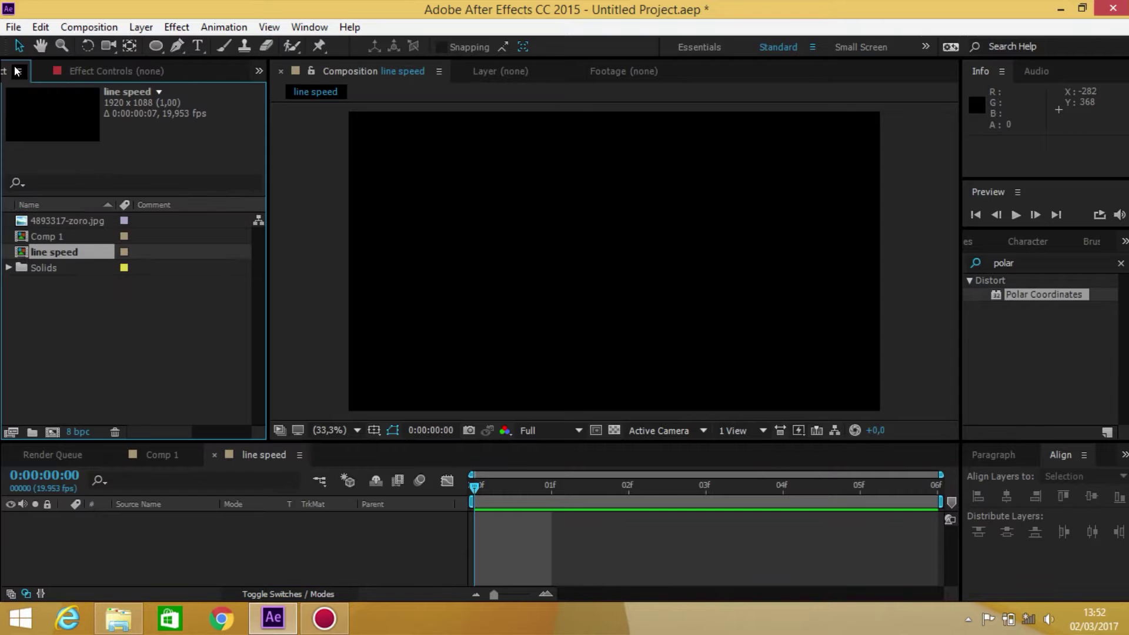
pyautogui.click(57, 220)
pyautogui.moveTo(35, 218); pyautogui.dragTo(144, 522)
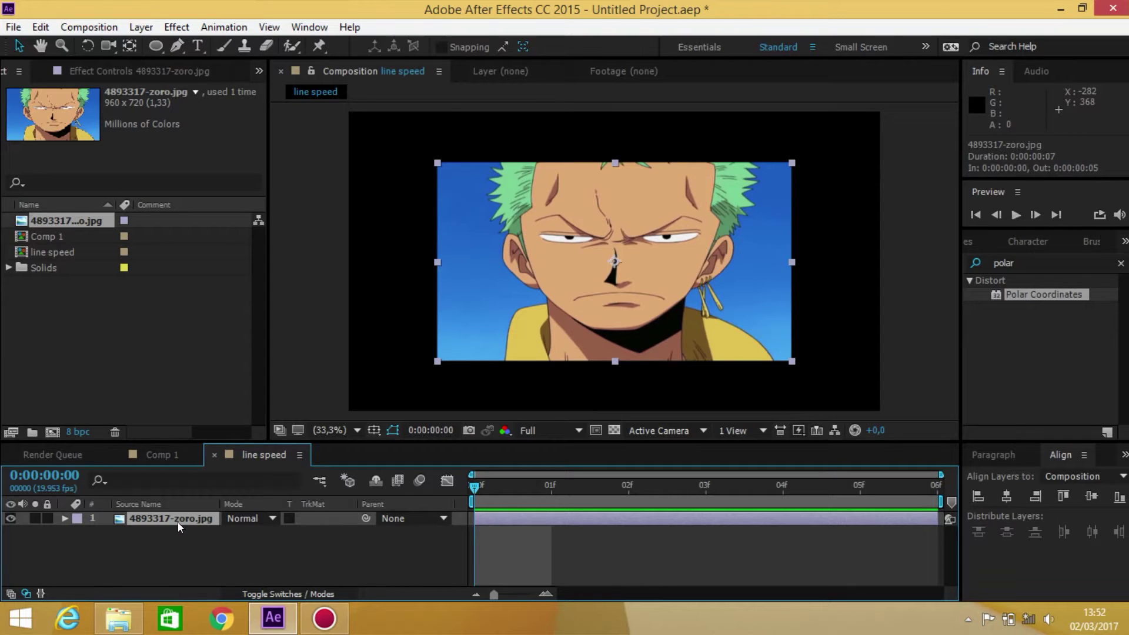
# Scale the Zoro image layer to 151% so it fills the frame, and deselect it
pyautogui.press('s')
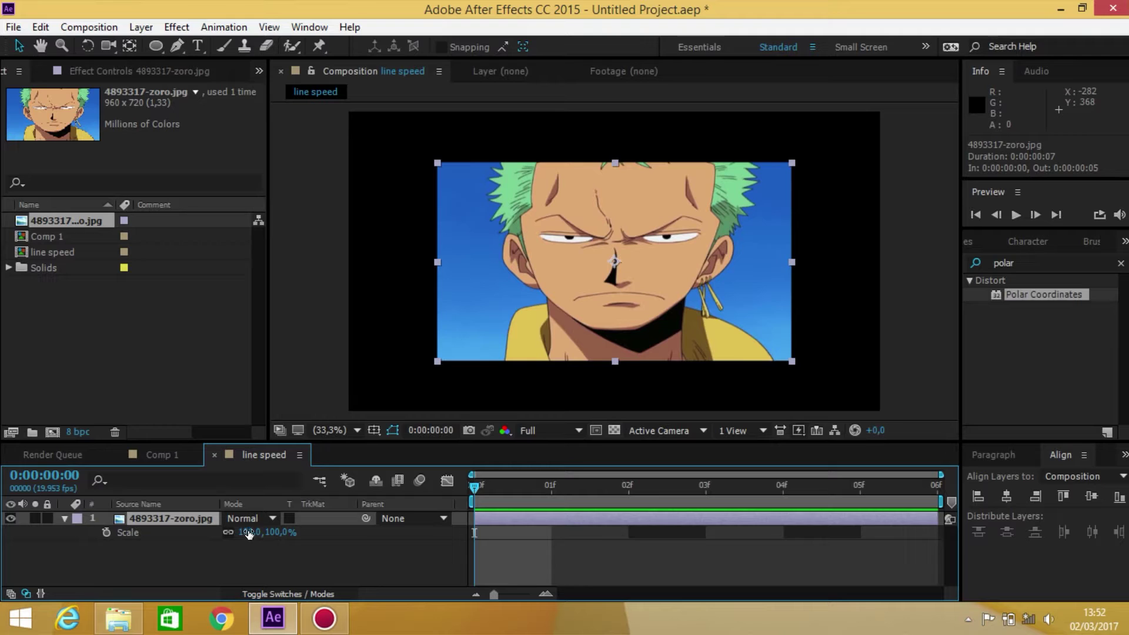
pyautogui.moveTo(248, 533); pyautogui.dragTo(292, 532)
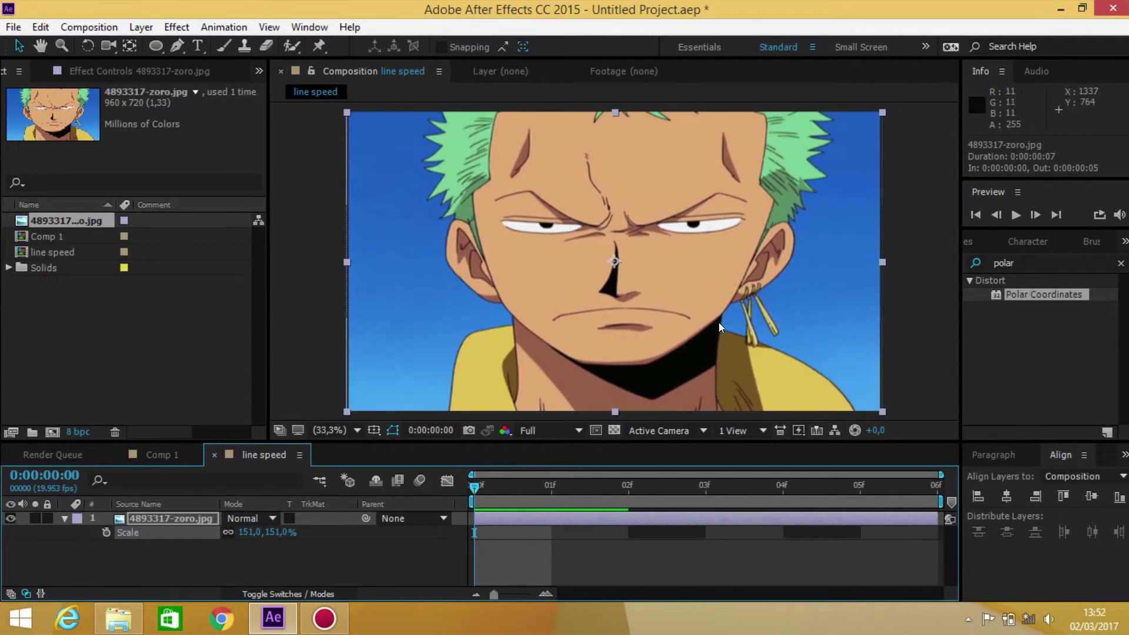
pyautogui.click(64, 517)
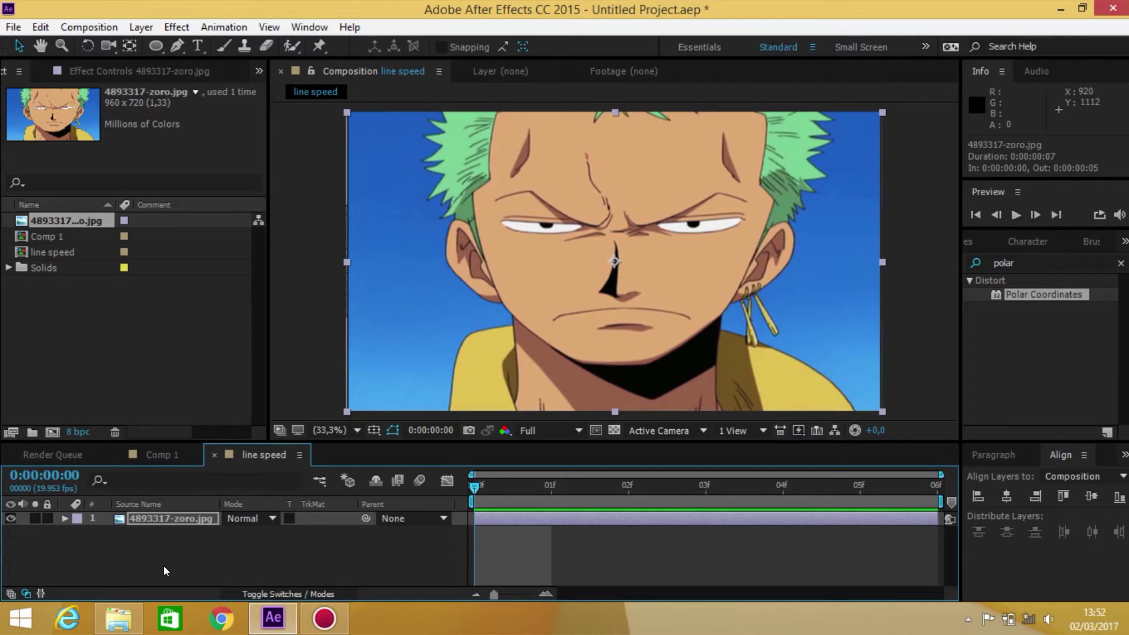
pyautogui.click(173, 568)
# Place Comp 1 above the Zoro image in the line speed composition and scale it to 229%
pyautogui.click(32, 235)
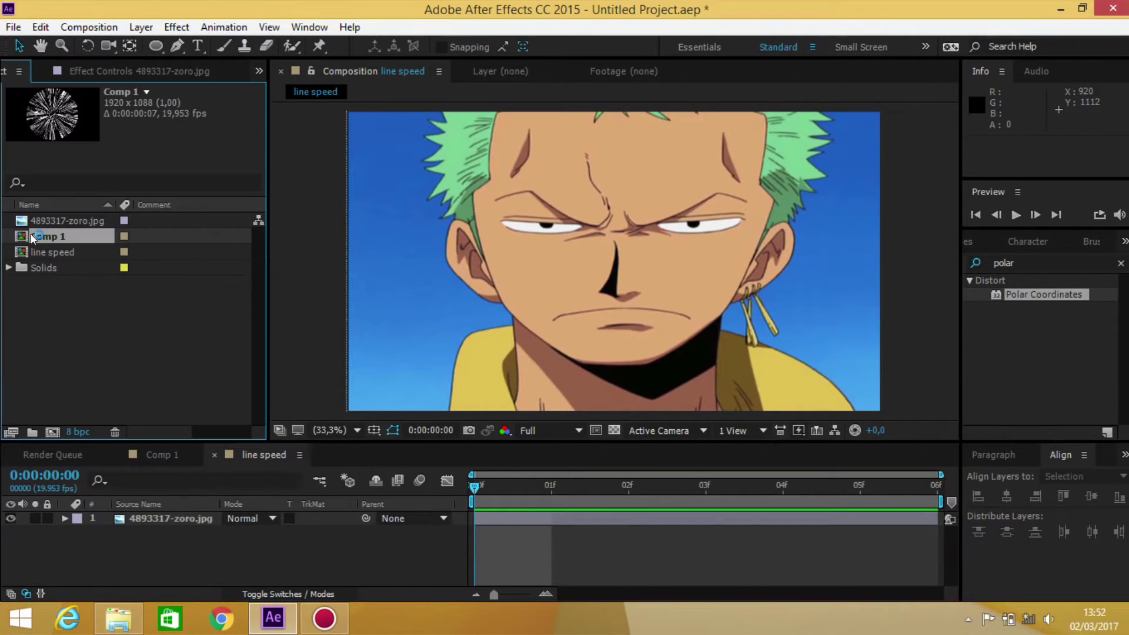
pyautogui.moveTo(44, 234); pyautogui.dragTo(149, 514)
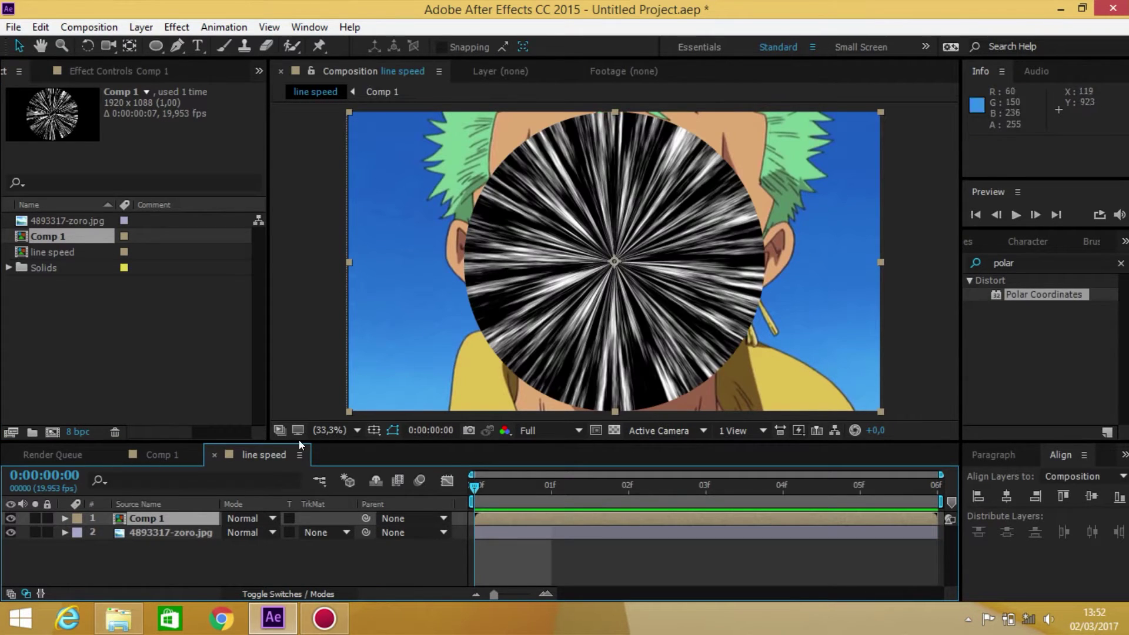
pyautogui.click(65, 519)
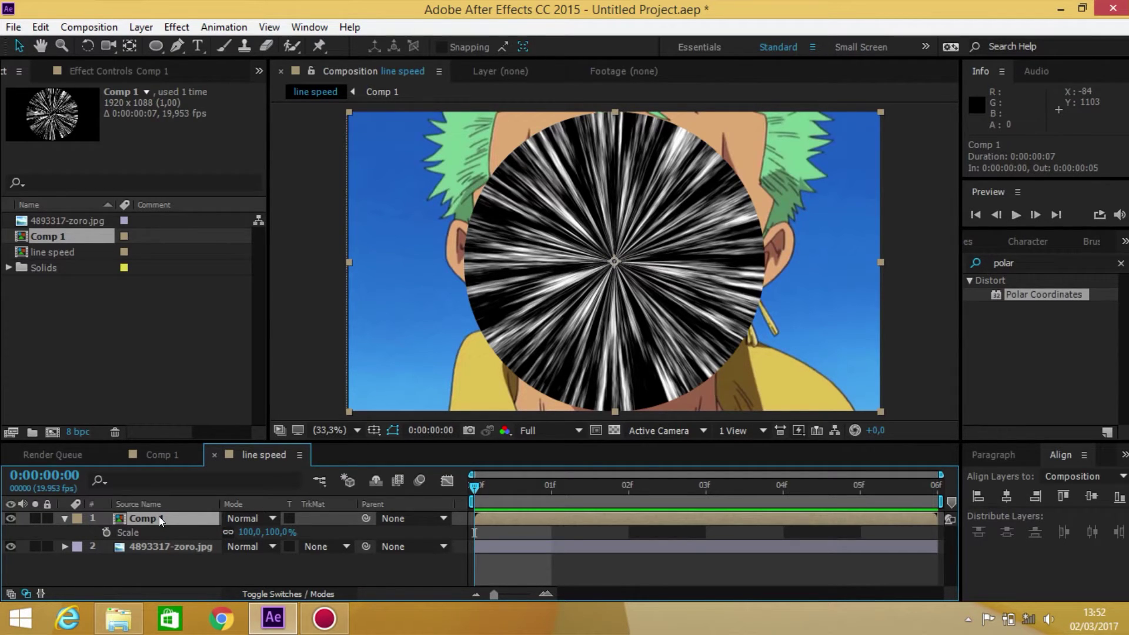
pyautogui.moveTo(253, 531); pyautogui.dragTo(350, 528)
pyautogui.click(220, 580)
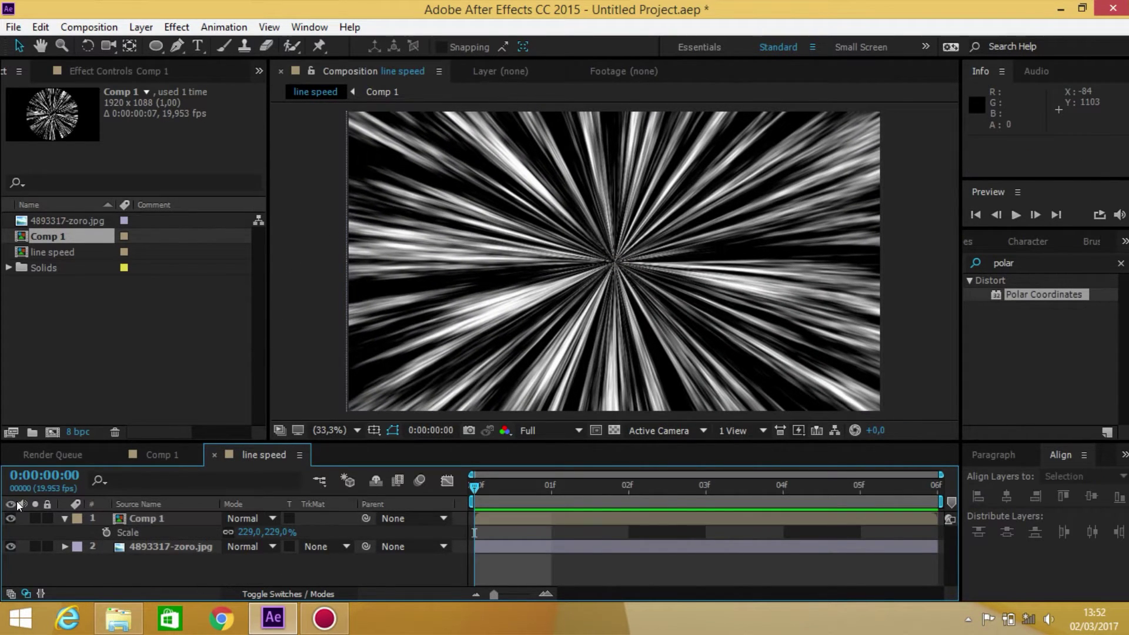
pyautogui.click(64, 518)
# Draw a roughly circular ellipse mask on the Comp 1 layer over the middle of the face
pyautogui.click(147, 520)
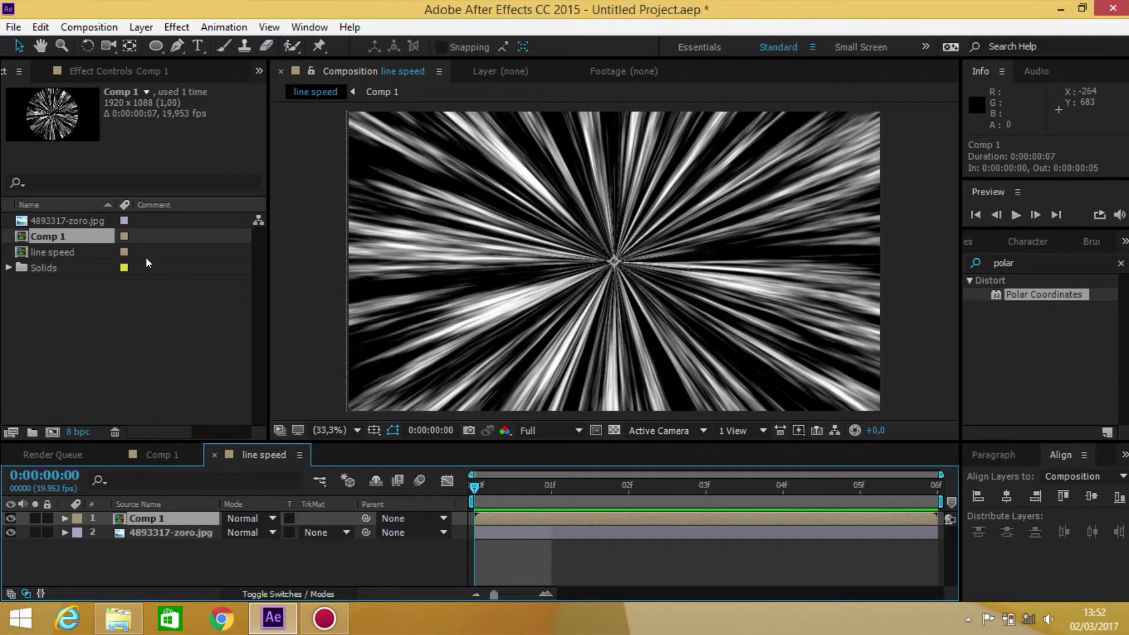
pyautogui.click(155, 47)
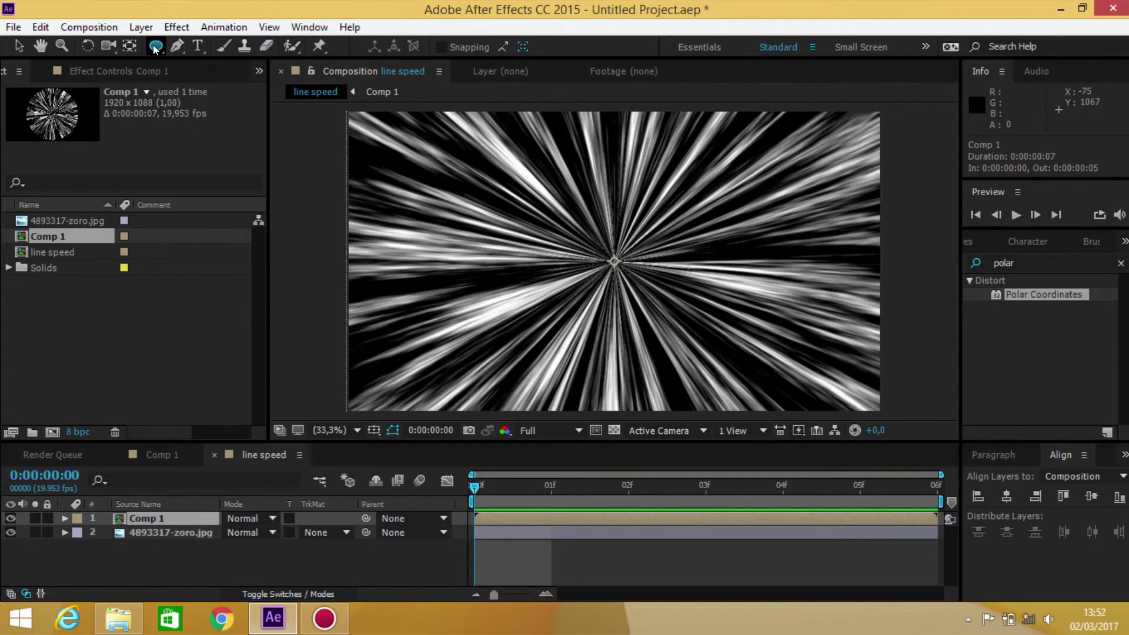
pyautogui.moveTo(508, 190); pyautogui.dragTo(698, 372)
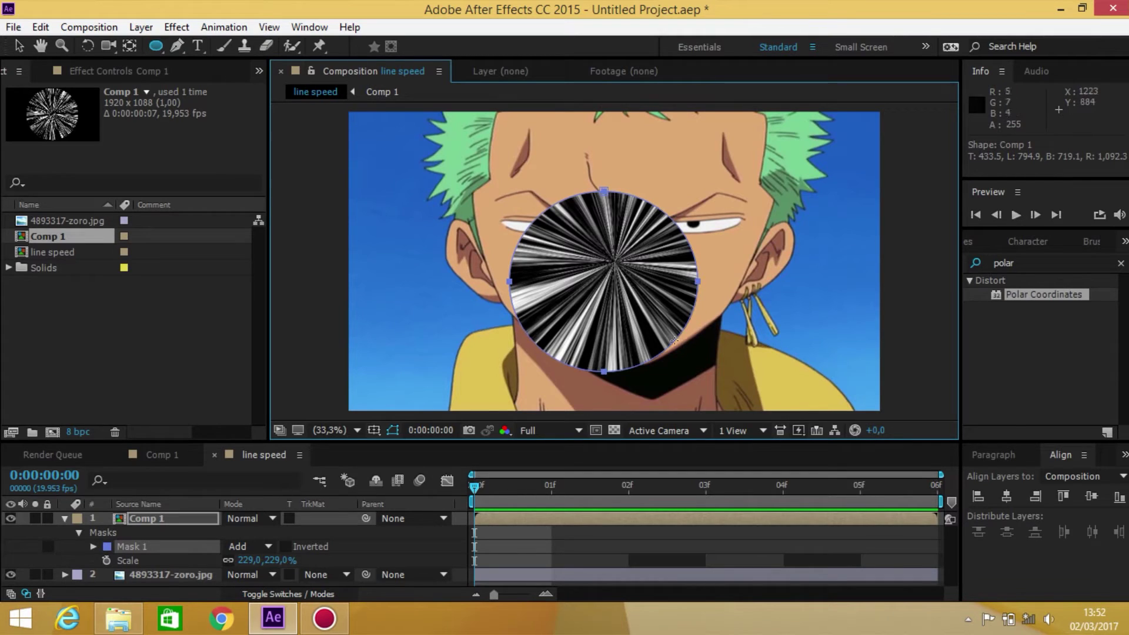
# Move the masked Comp 1 layer up over the face to position 999, 427 and invert its mask
pyautogui.click(16, 46)
pyautogui.click(594, 266)
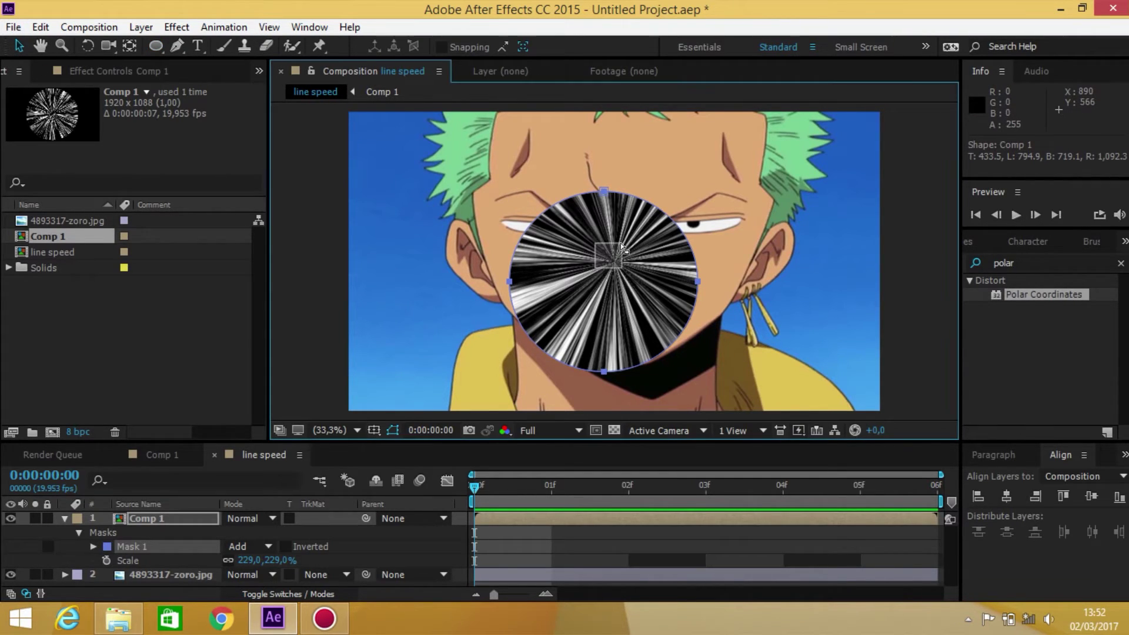
pyautogui.moveTo(604, 223); pyautogui.dragTo(570, 194)
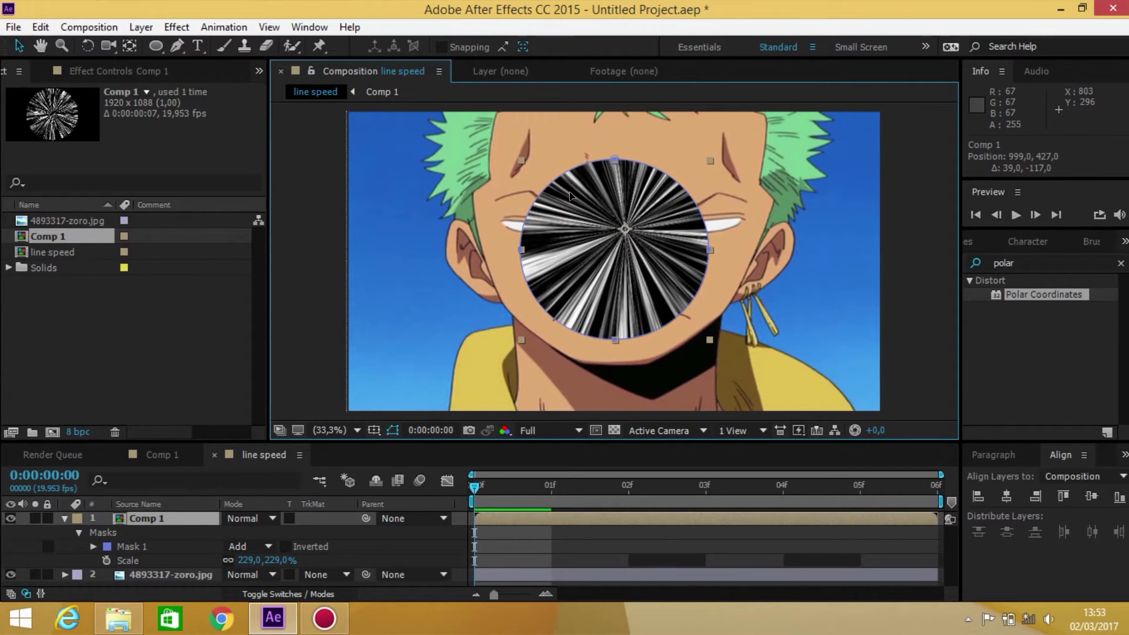
pyautogui.click(286, 547)
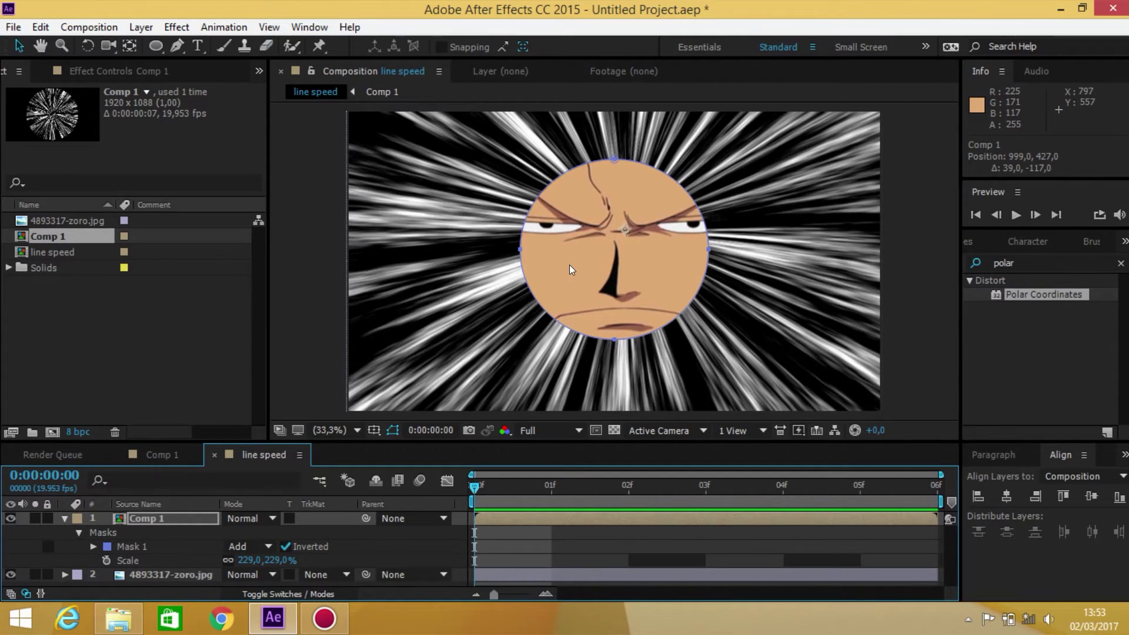
# Reshape the Comp 1 mask into a wide, flat ellipse that frames both of Zoro's eyes
pyautogui.moveTo(615, 342); pyautogui.dragTo(612, 253)
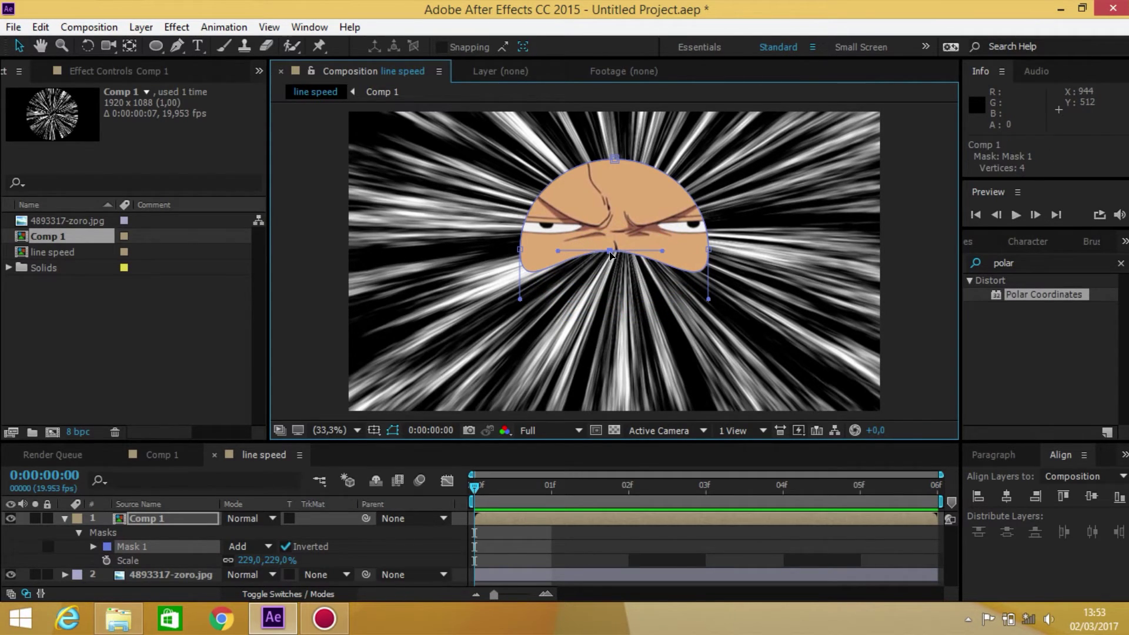
pyautogui.hotkey('ctrl', 'z')
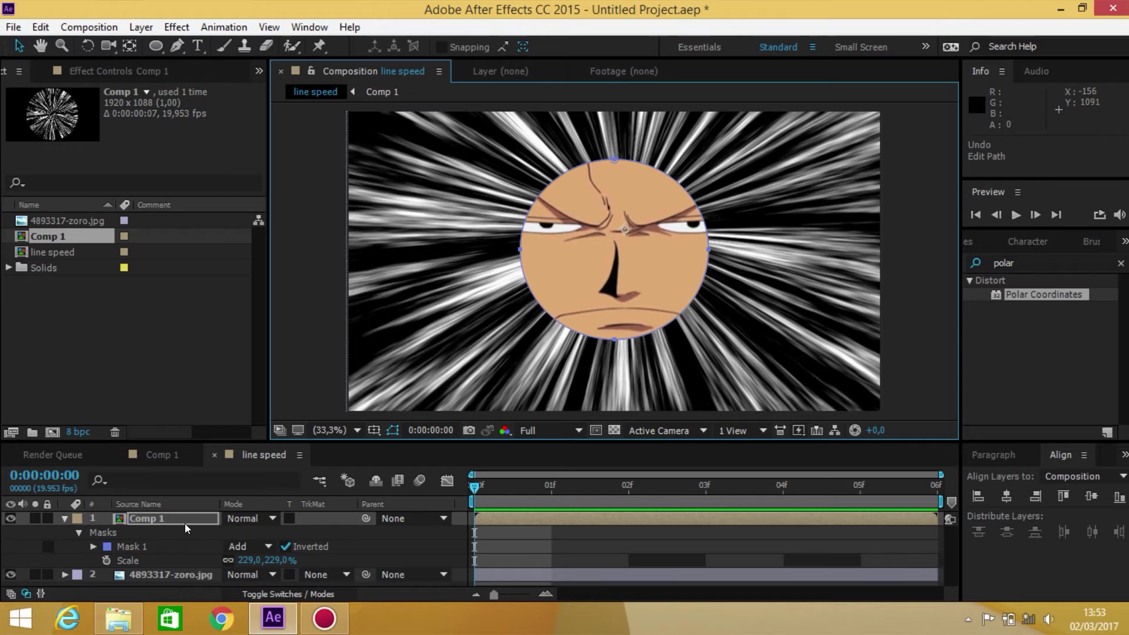
pyautogui.click(134, 548)
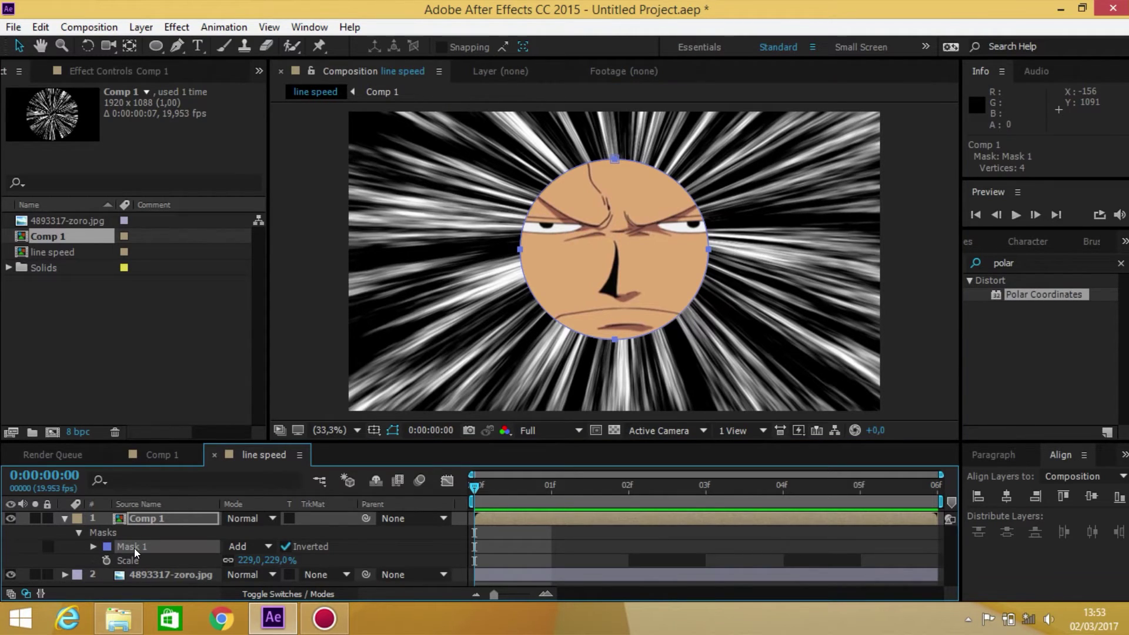
pyautogui.hotkey('ctrl', 't')
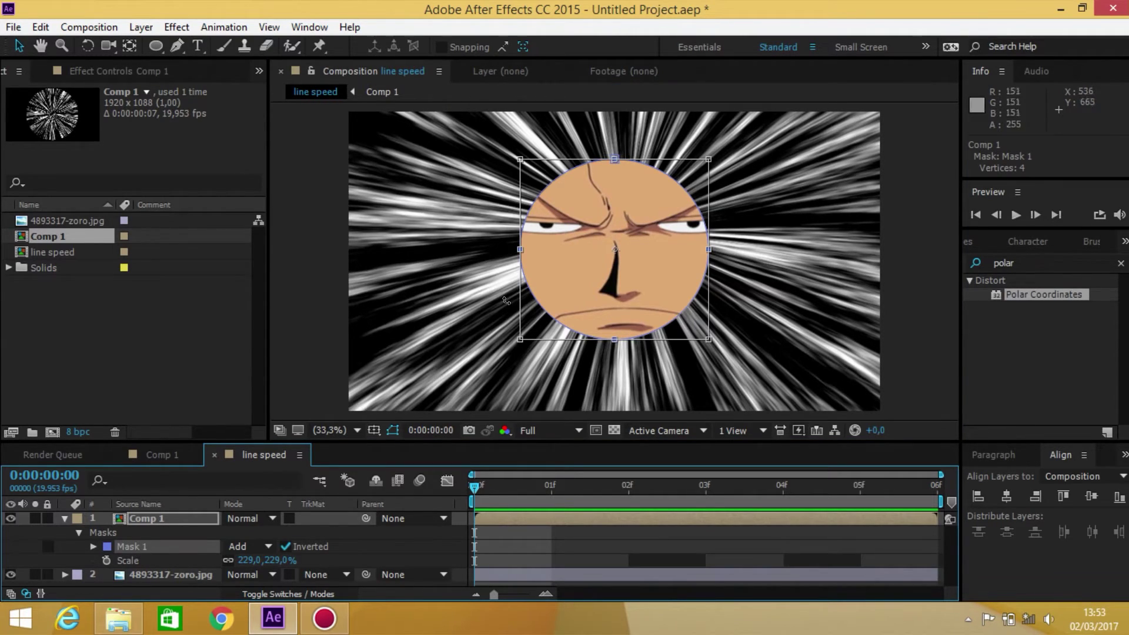
pyautogui.moveTo(614, 339); pyautogui.dragTo(613, 269)
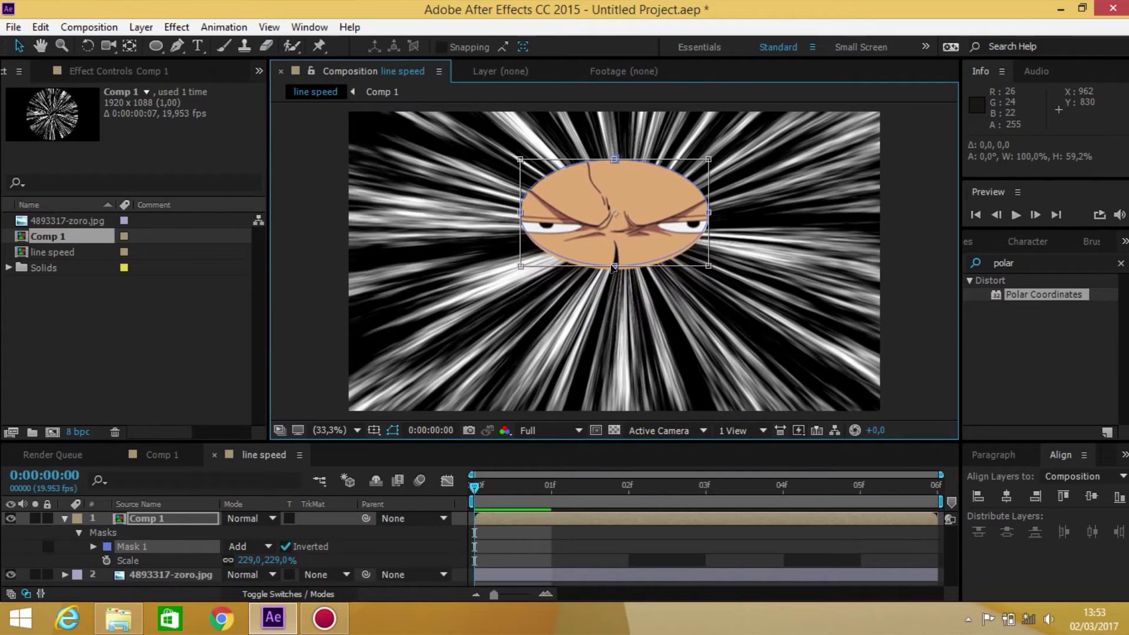
pyautogui.moveTo(612, 156); pyautogui.dragTo(613, 187)
pyautogui.moveTo(706, 228); pyautogui.dragTo(746, 227)
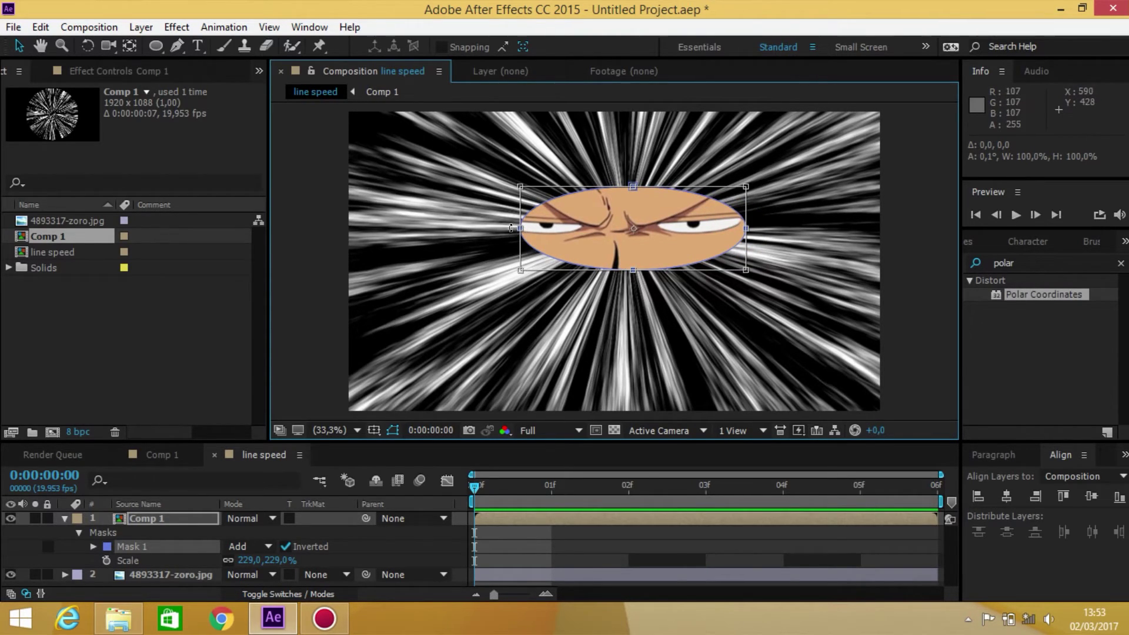
pyautogui.moveTo(521, 228); pyautogui.dragTo(487, 228)
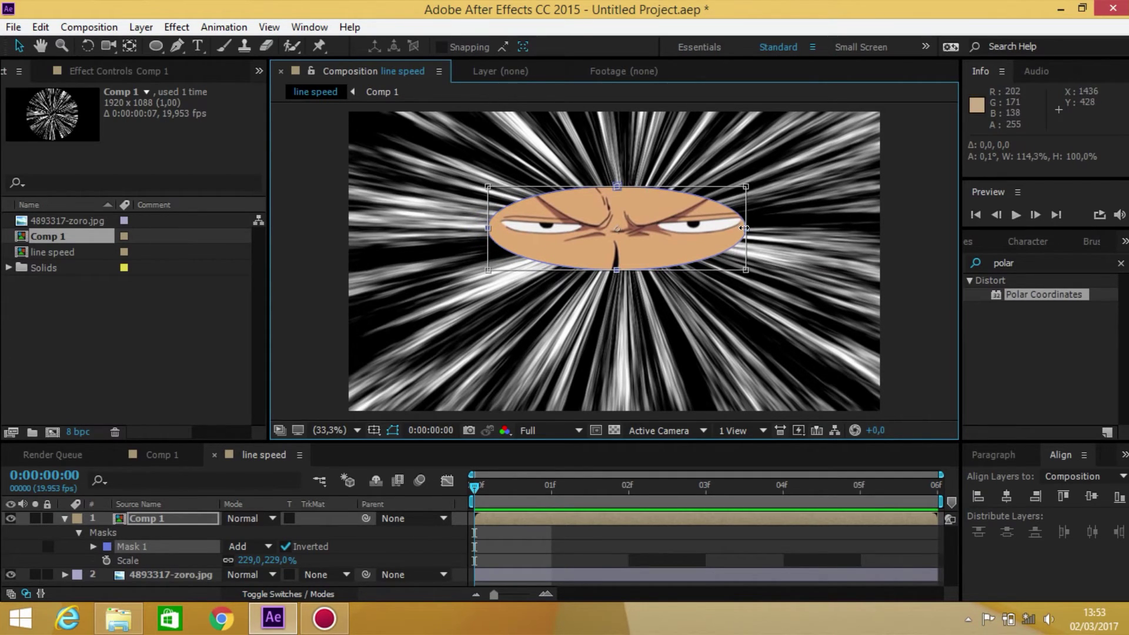
pyautogui.moveTo(746, 228); pyautogui.dragTo(755, 225)
pyautogui.moveTo(621, 186); pyautogui.dragTo(622, 177)
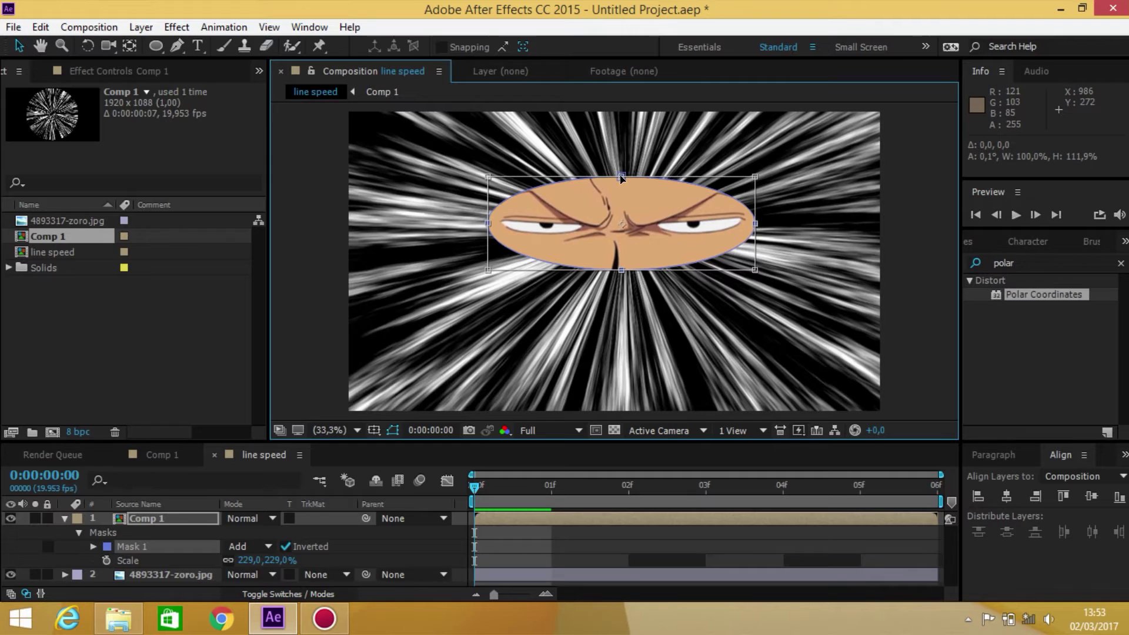
# Set the Comp 1 layer's blending mode to Add
pyautogui.click(65, 518)
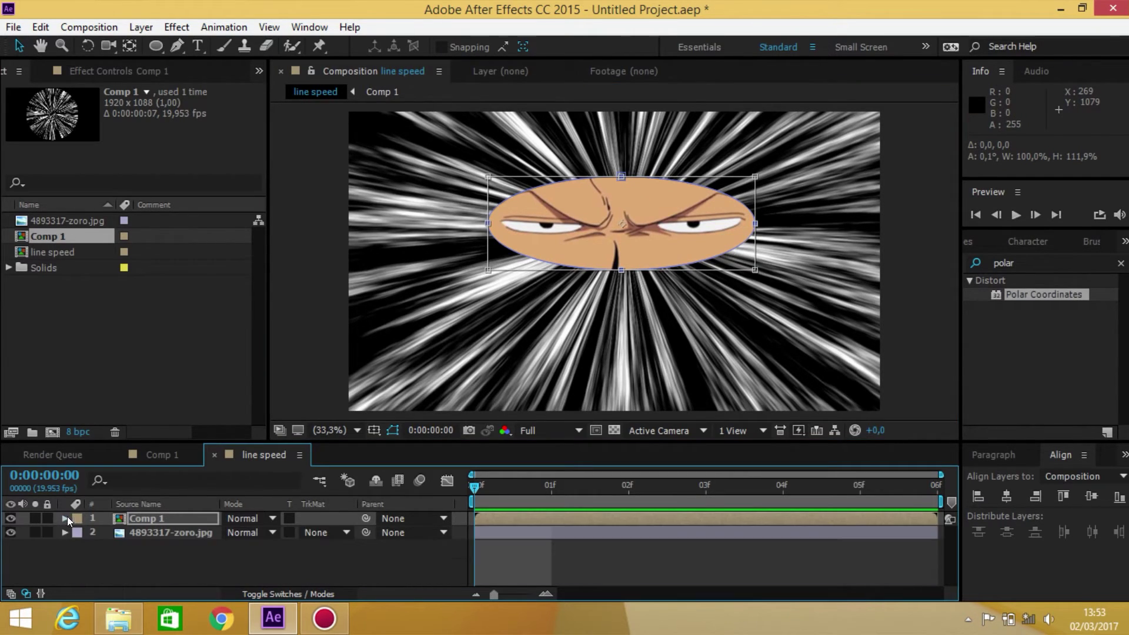
pyautogui.click(262, 519)
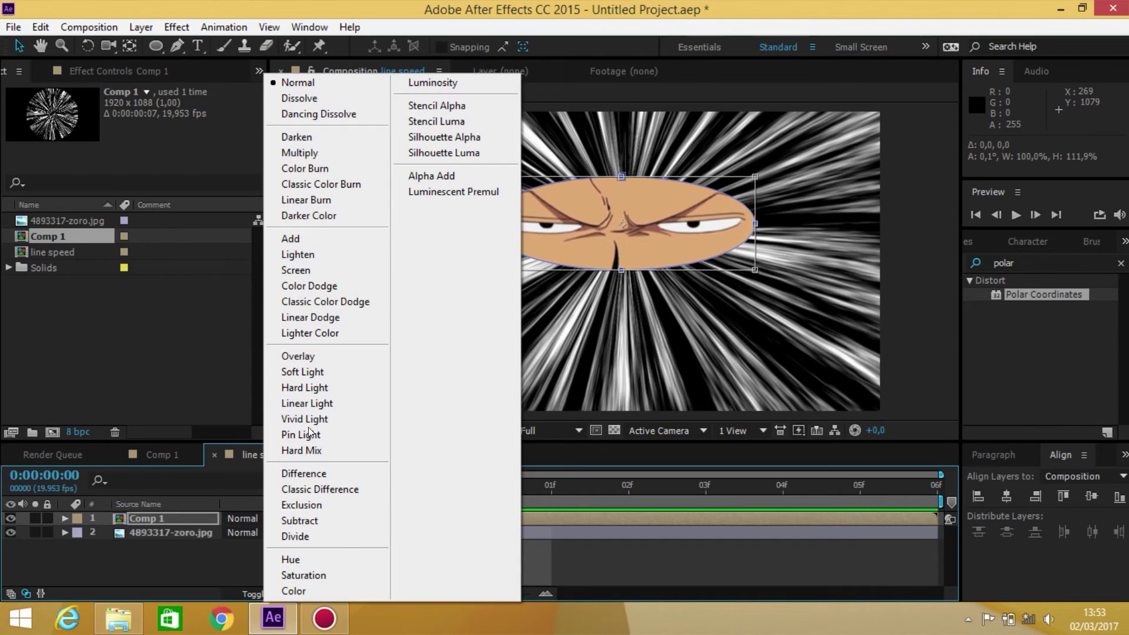
pyautogui.click(304, 241)
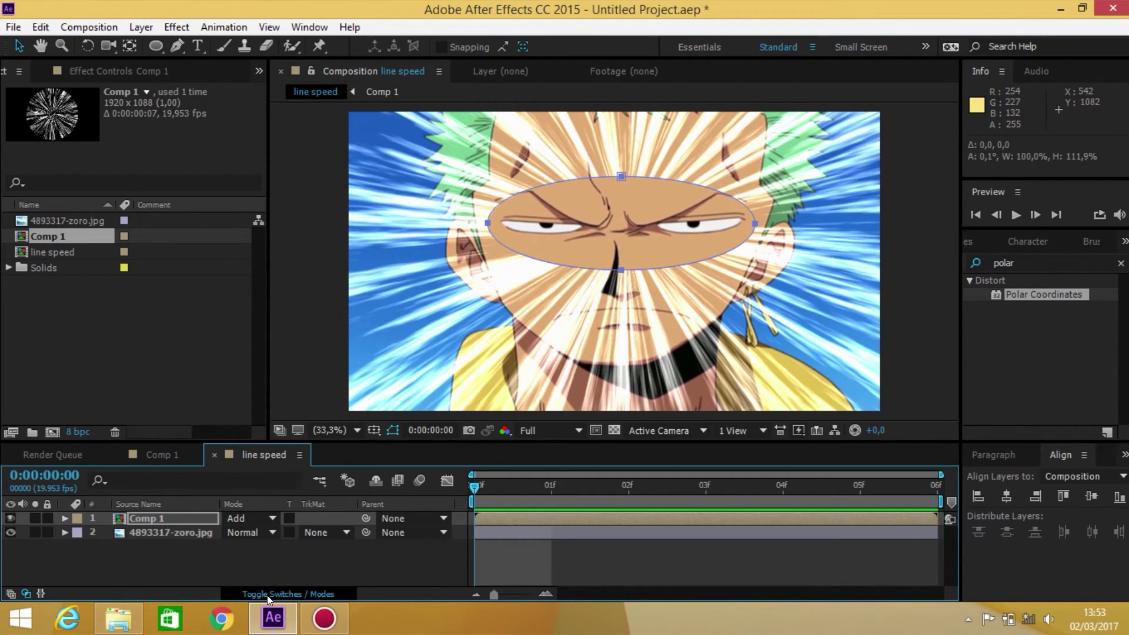
pyautogui.click(282, 594)
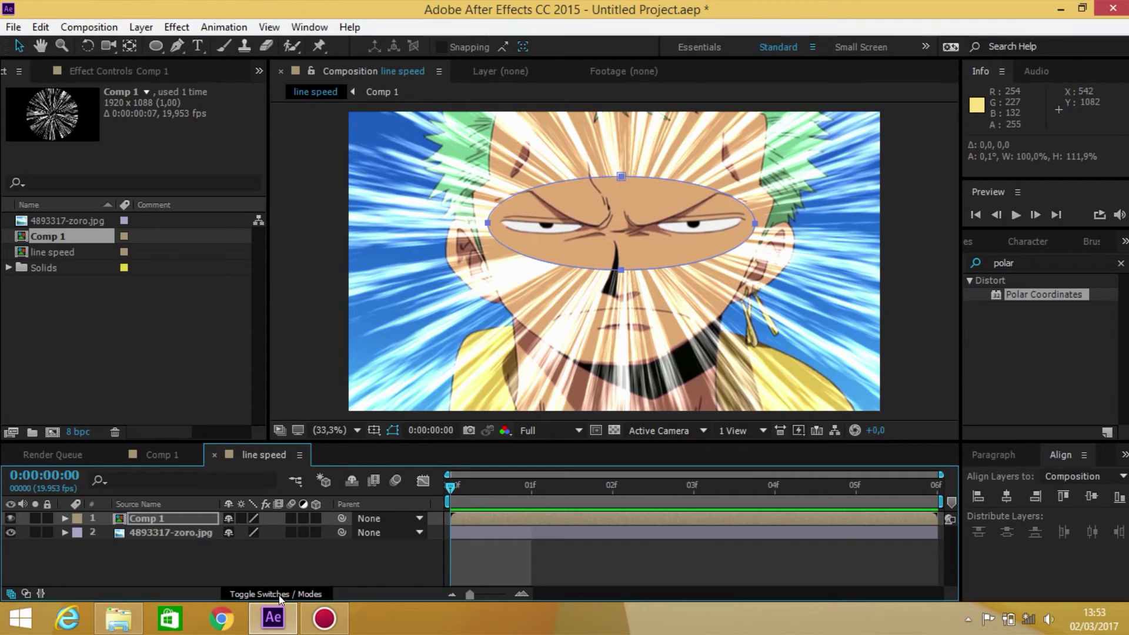
pyautogui.click(278, 595)
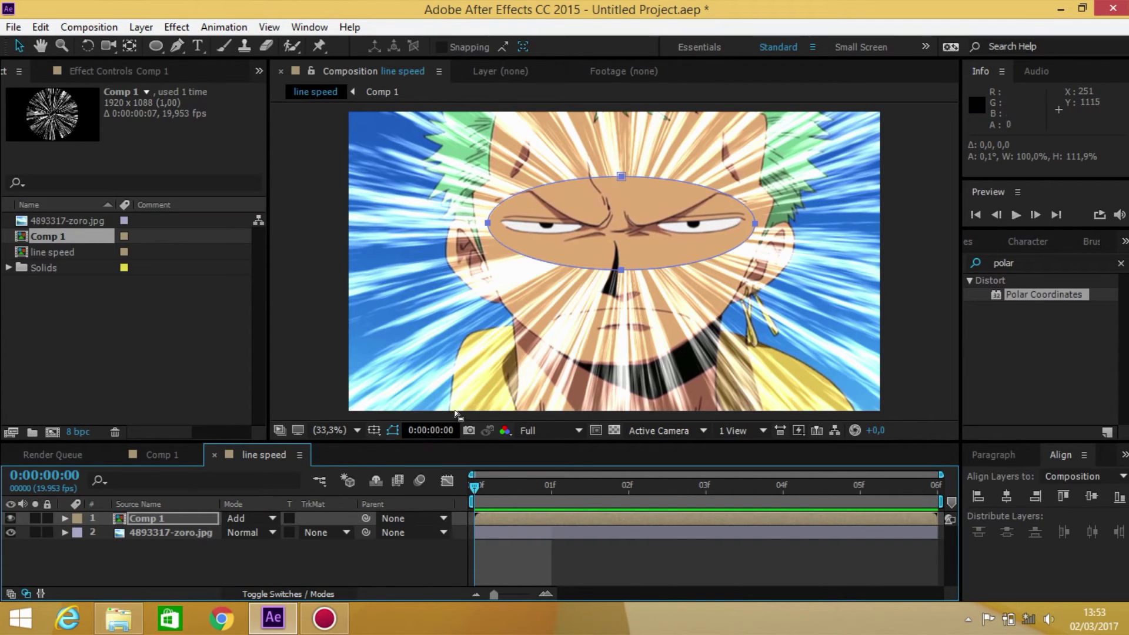
# Set the Comp 1 mask feather to 56 pixels, collapse the layer's properties and deselect all layers
pyautogui.click(147, 516)
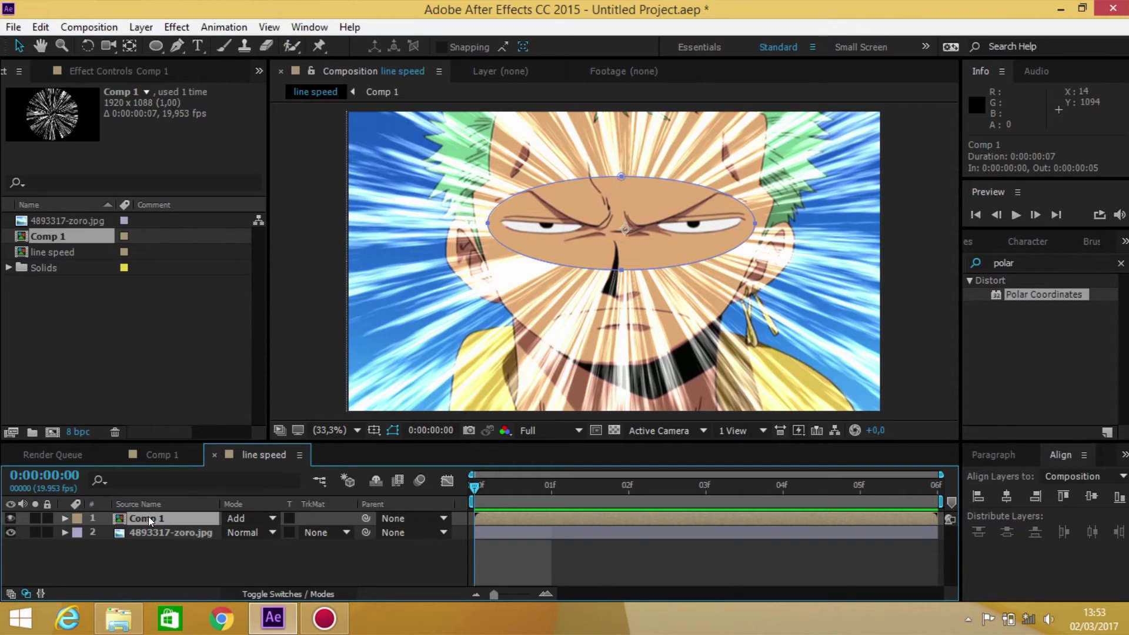
pyautogui.press('m')
pyautogui.press('m')
pyautogui.scroll(-1, 200, 515)
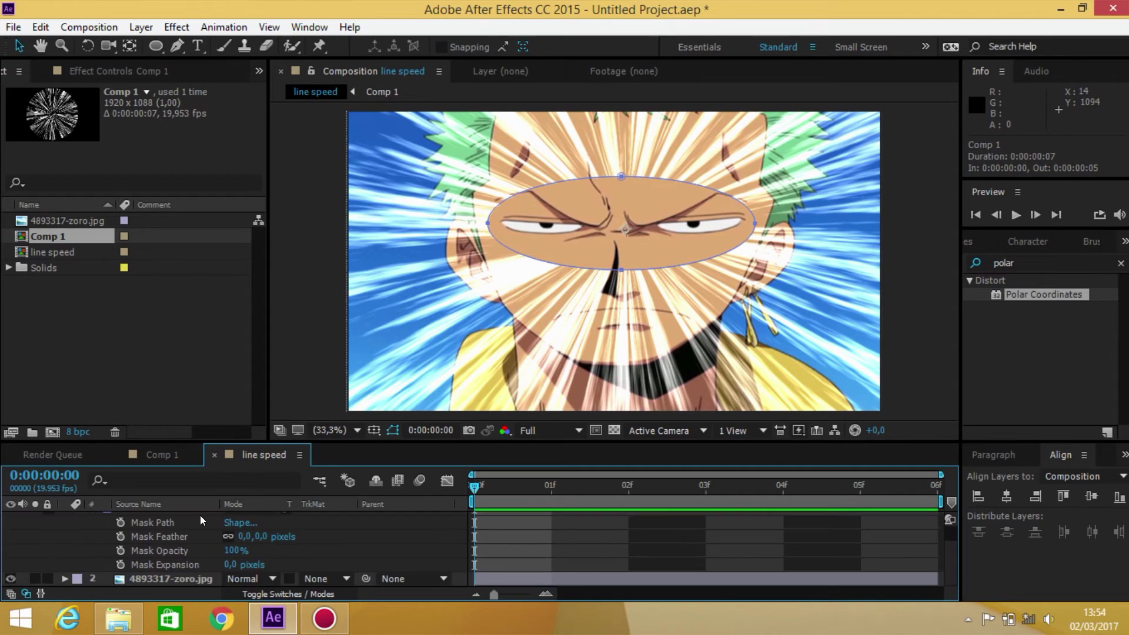
pyautogui.moveTo(257, 539); pyautogui.dragTo(303, 536)
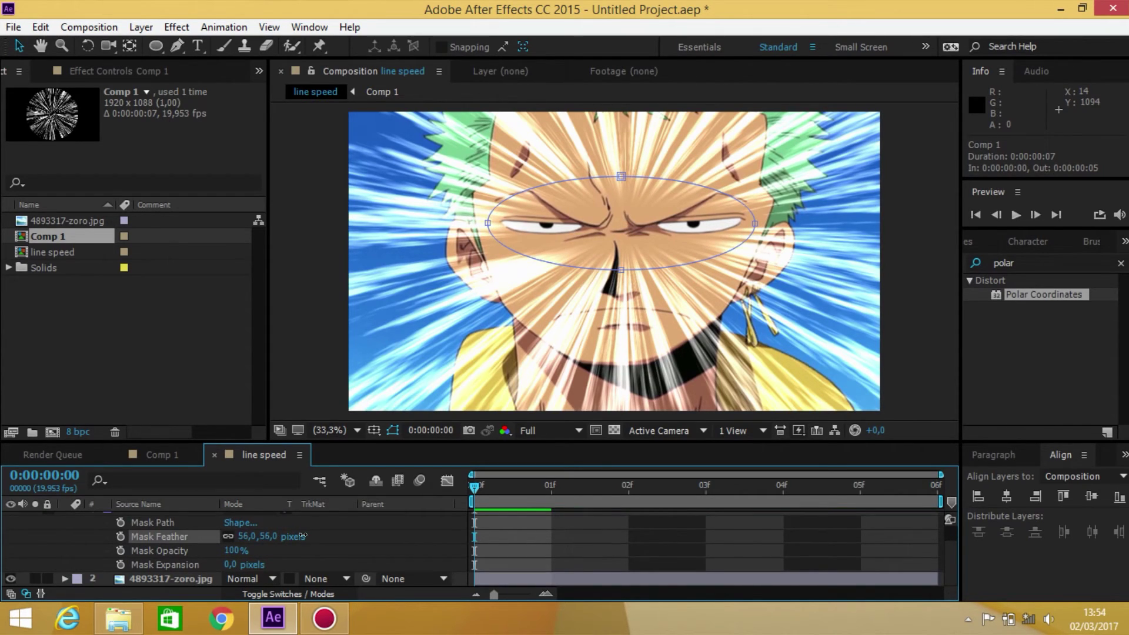
pyautogui.click(303, 289)
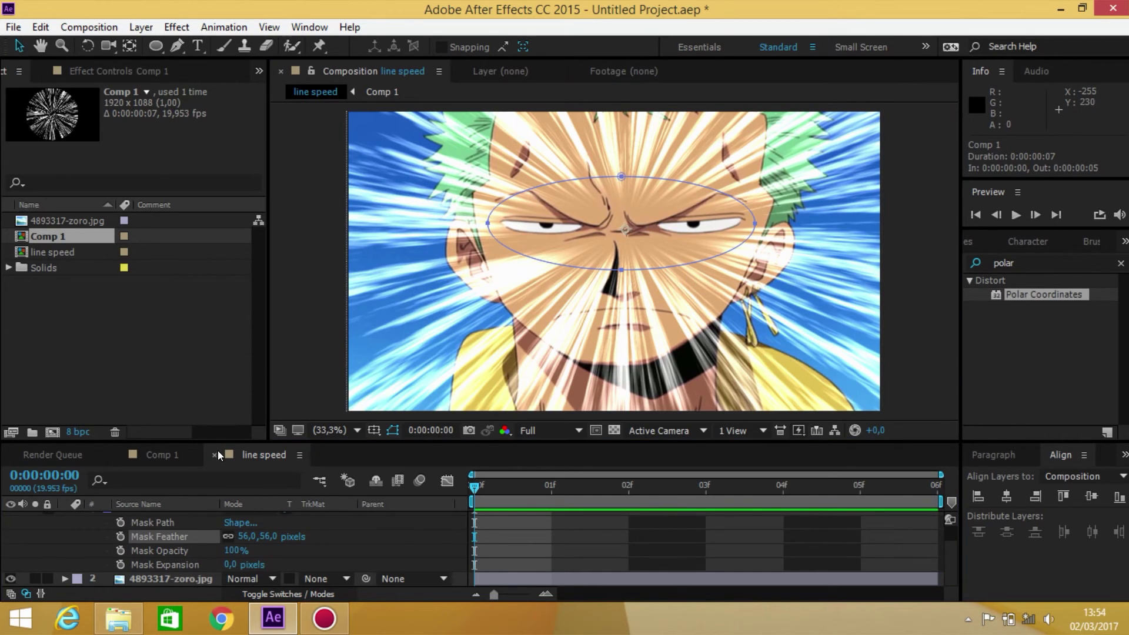
pyautogui.scroll(2, 171, 532)
pyautogui.click(64, 518)
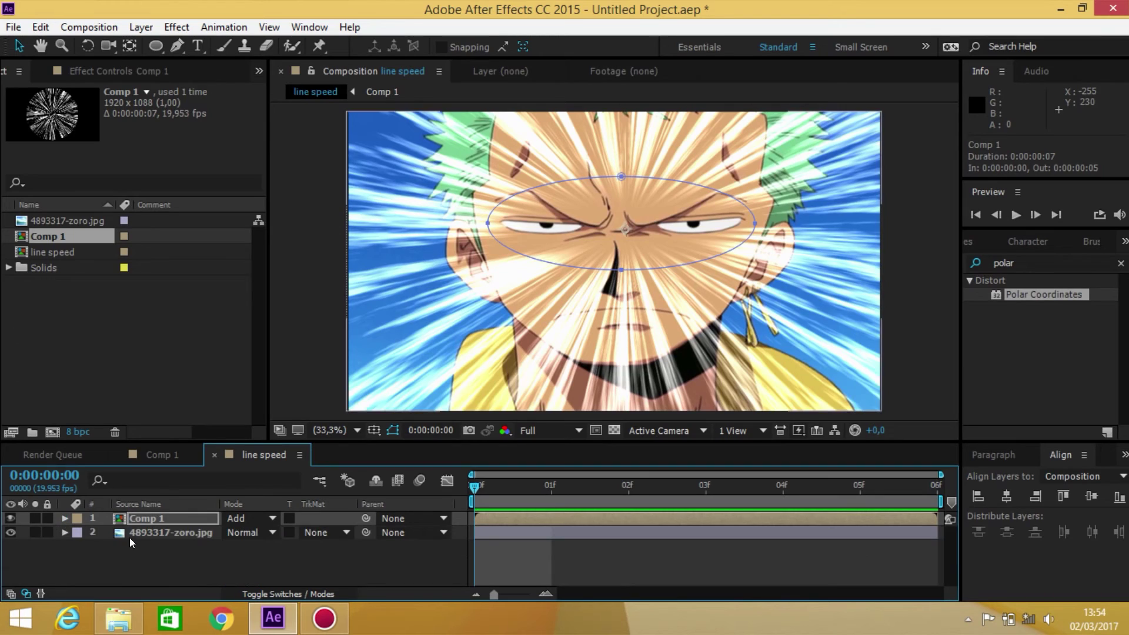
pyautogui.click(157, 534)
pyautogui.click(182, 554)
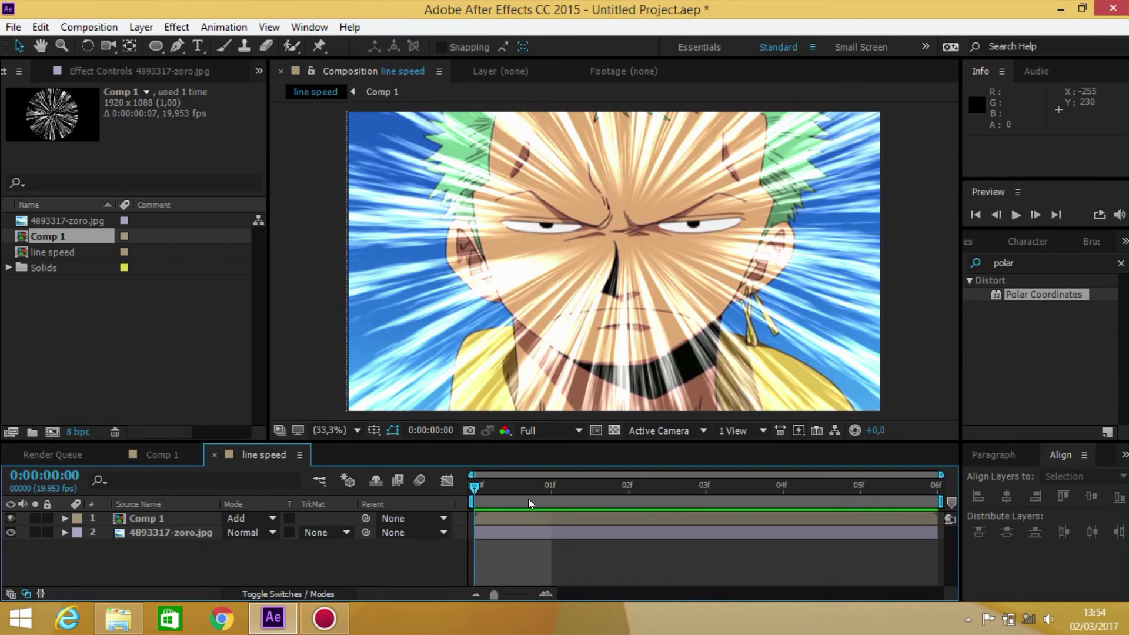